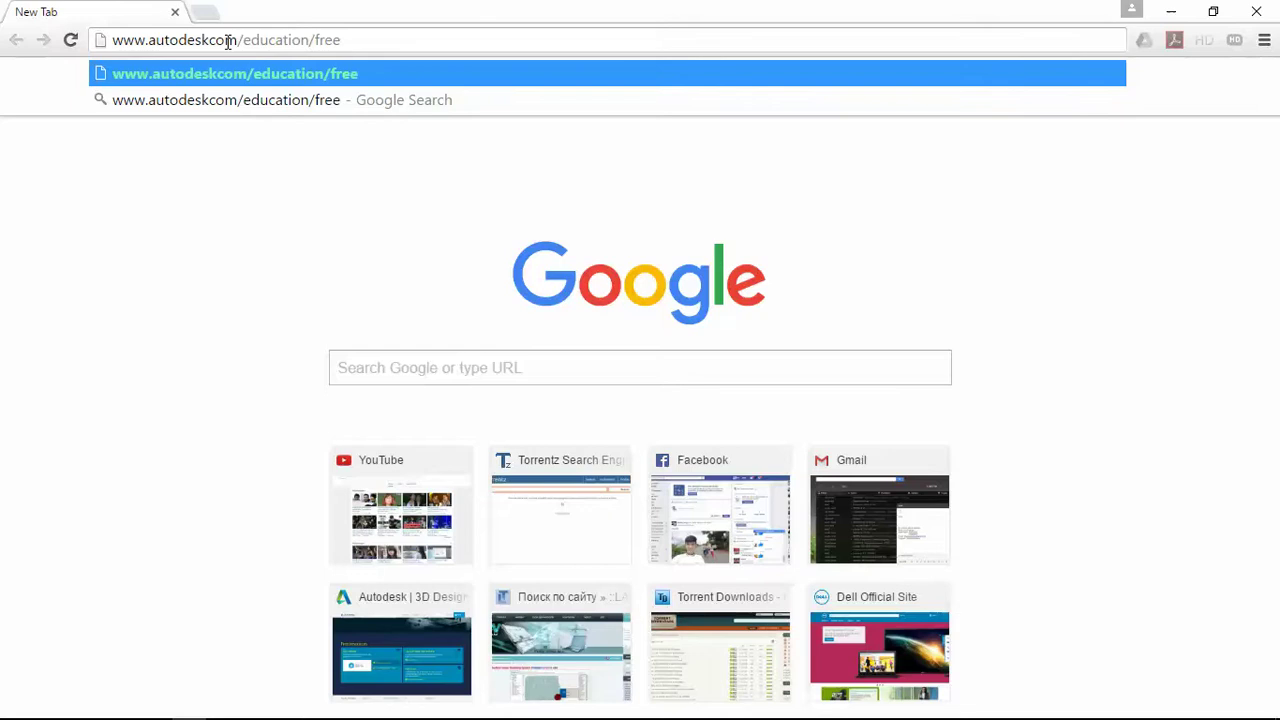
pyautogui.write('/')
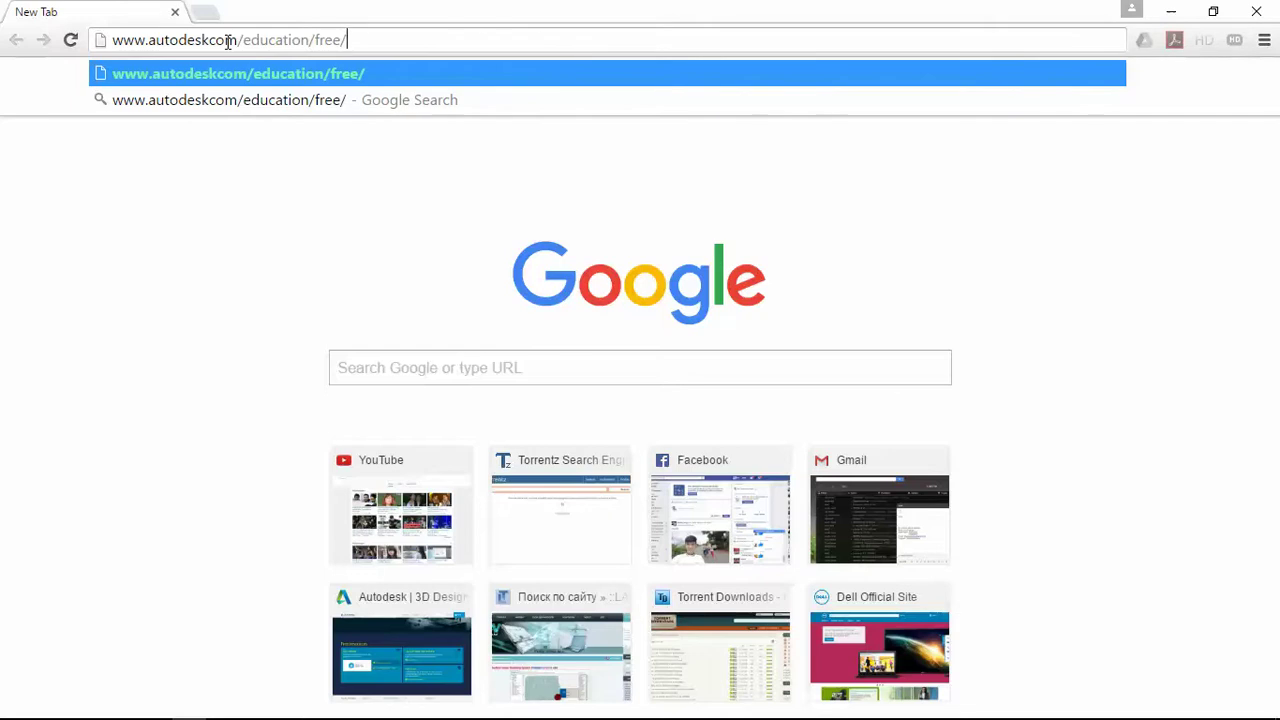
pyautogui.press('BackSpace')
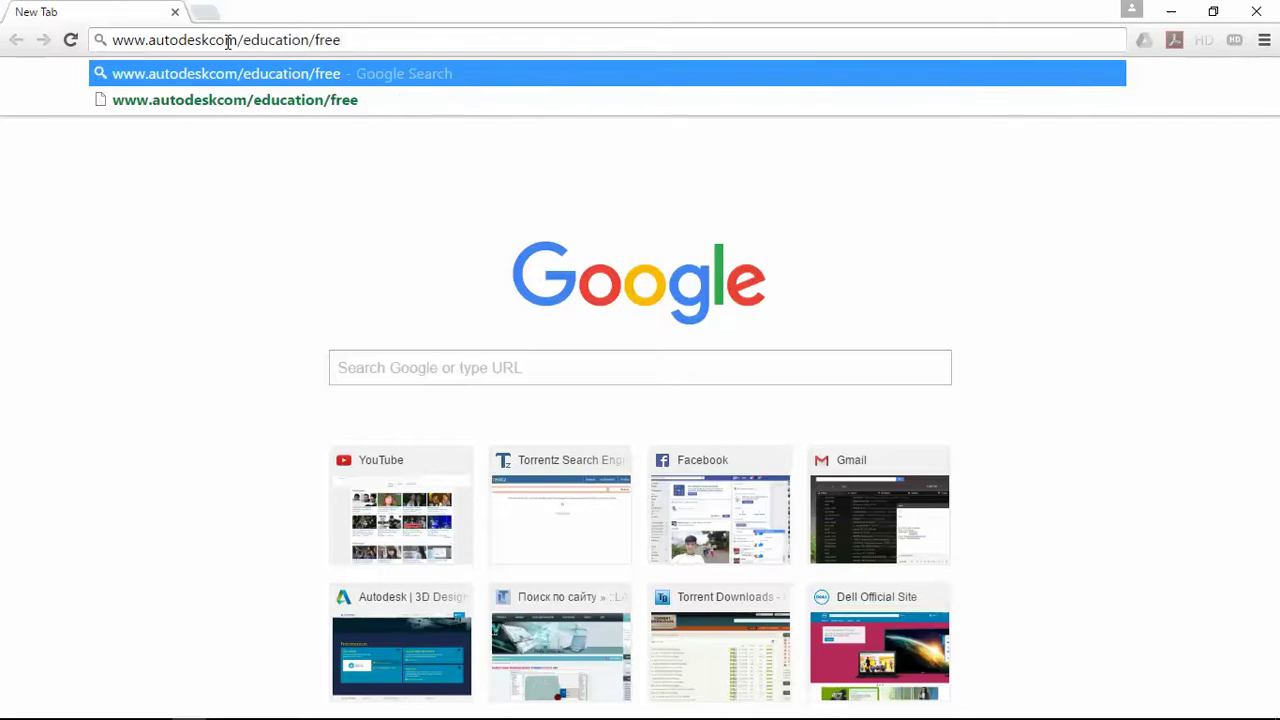
pyautogui.write('-soft')
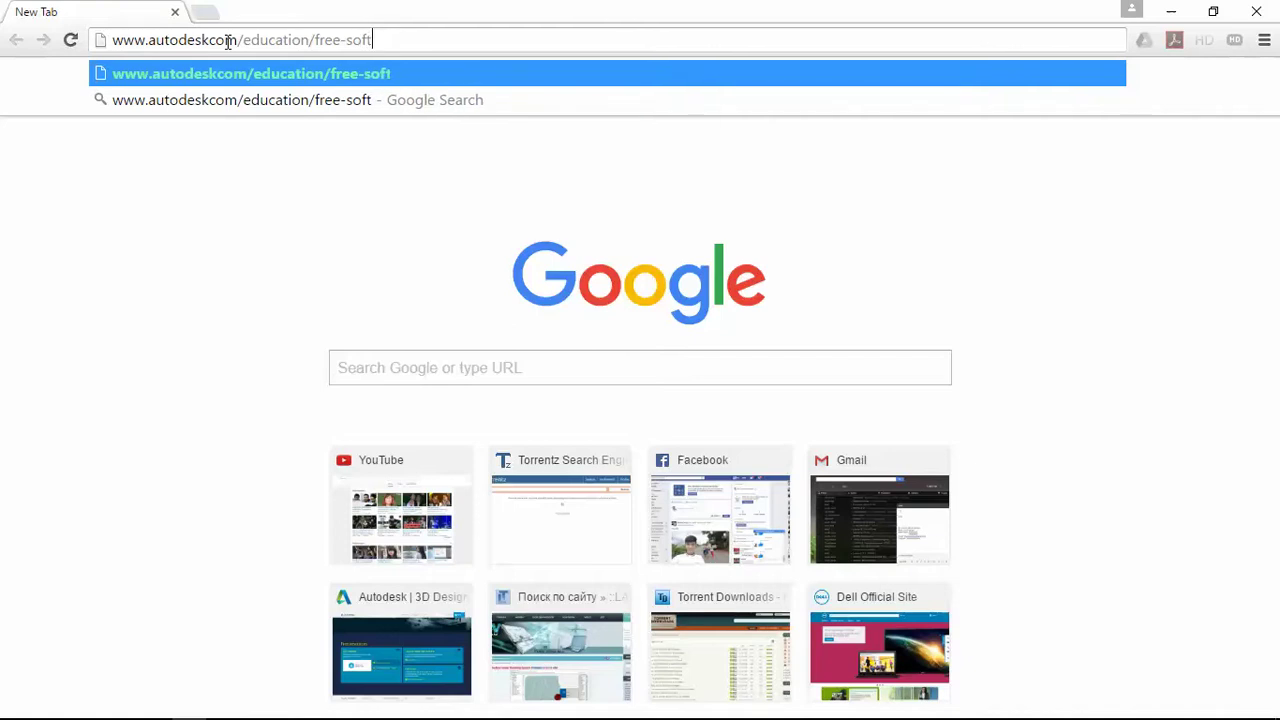
pyautogui.write('ware')
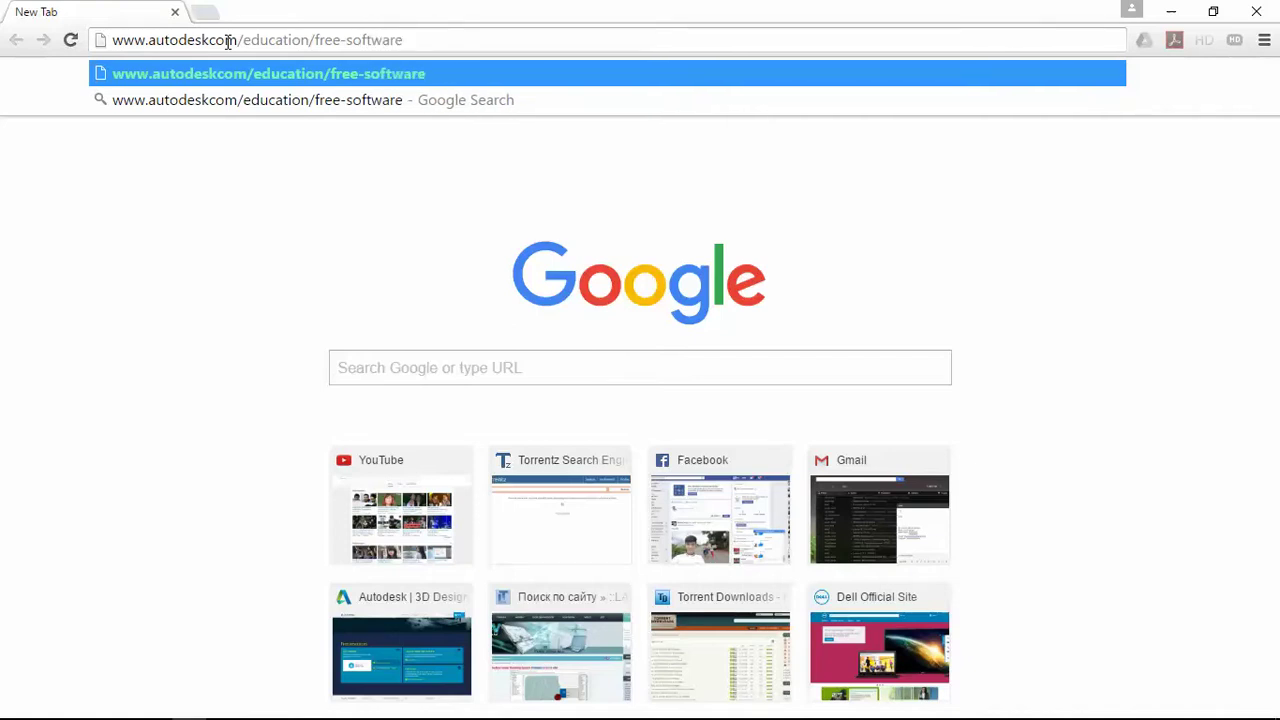
pyautogui.write('/adavn')
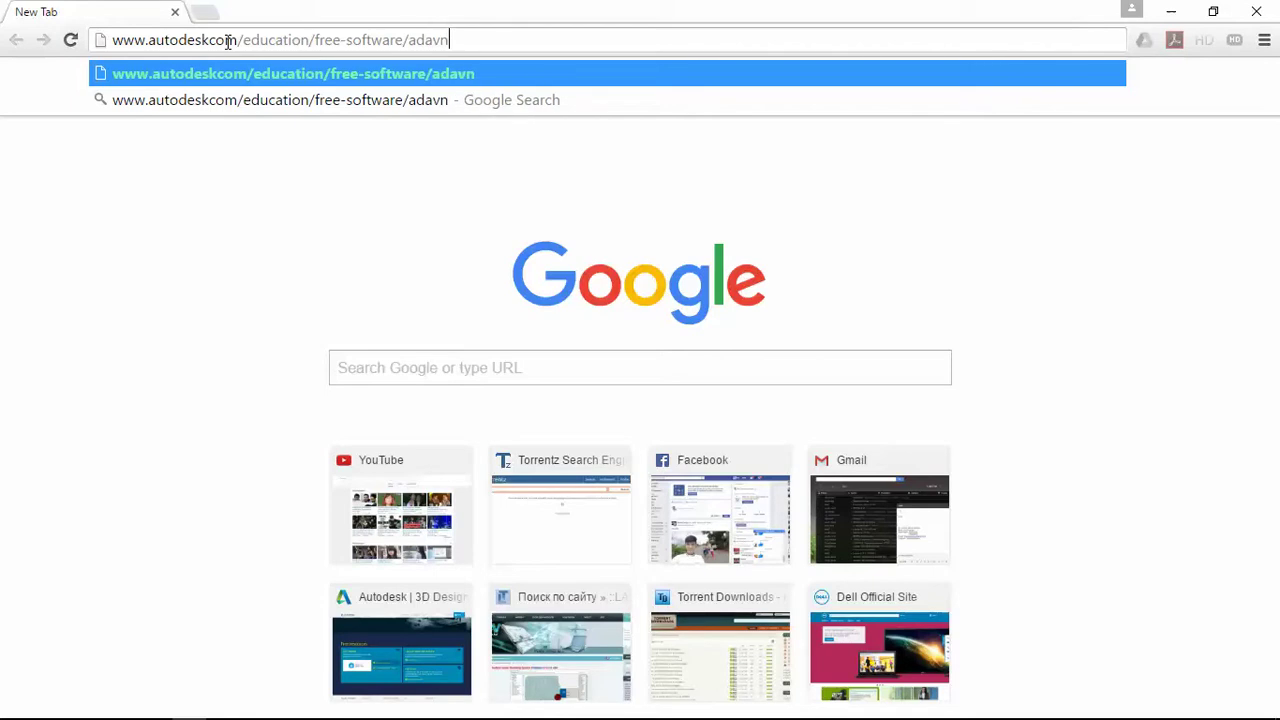
pyautogui.write('ce conc')
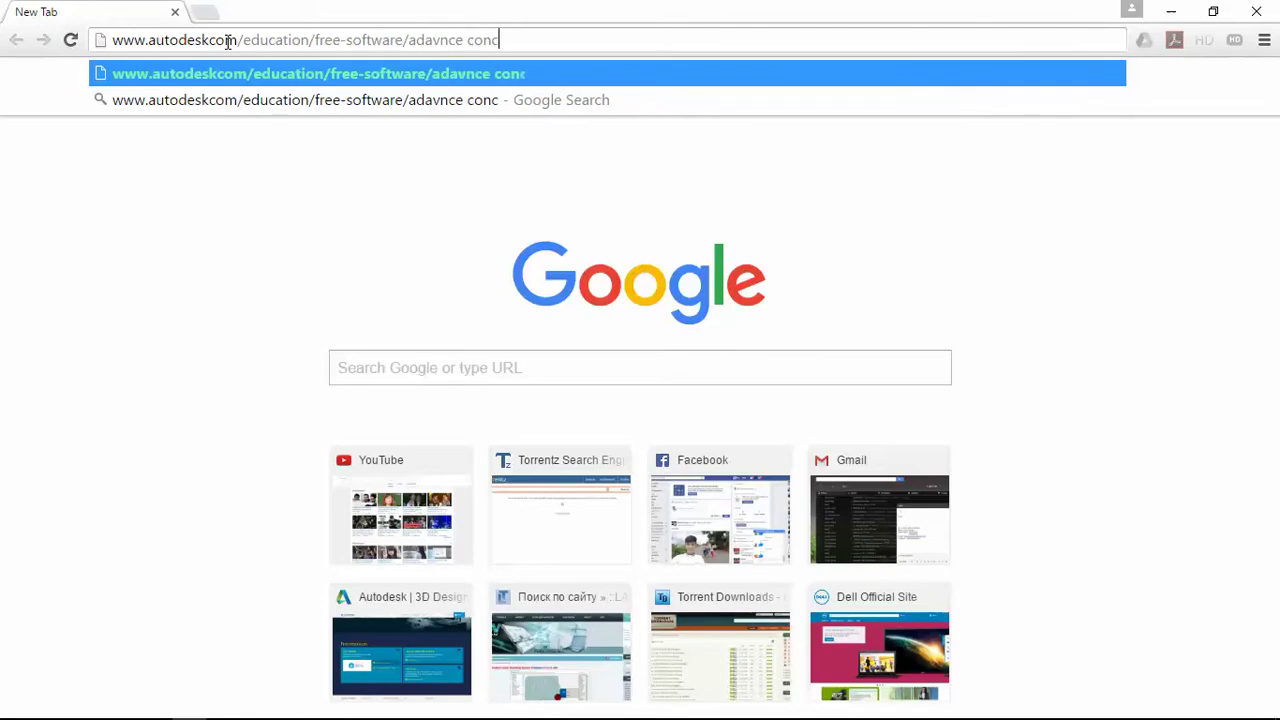
pyautogui.write('rete')
pyautogui.press('Return')
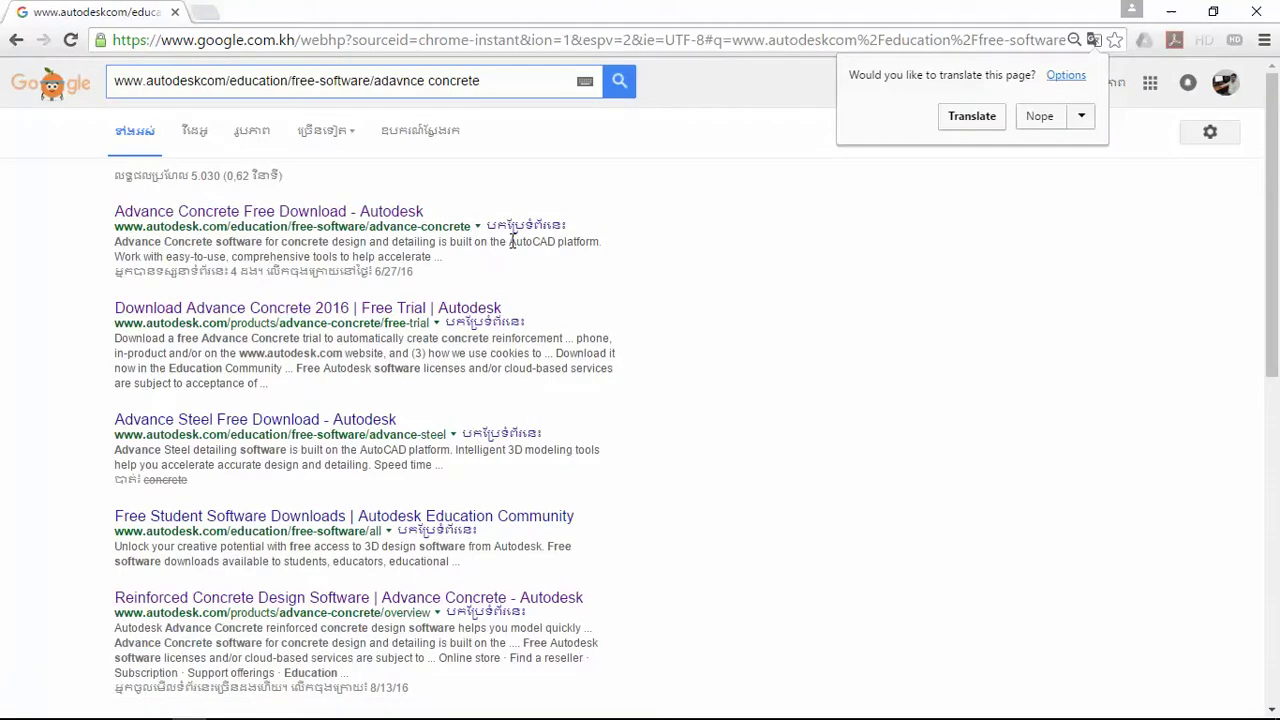
# - Open the "Advance Concrete Free Download - Autodesk" search result and dismiss the Worldwide Sites notice
pyautogui.hotkey('ctrl', '+')
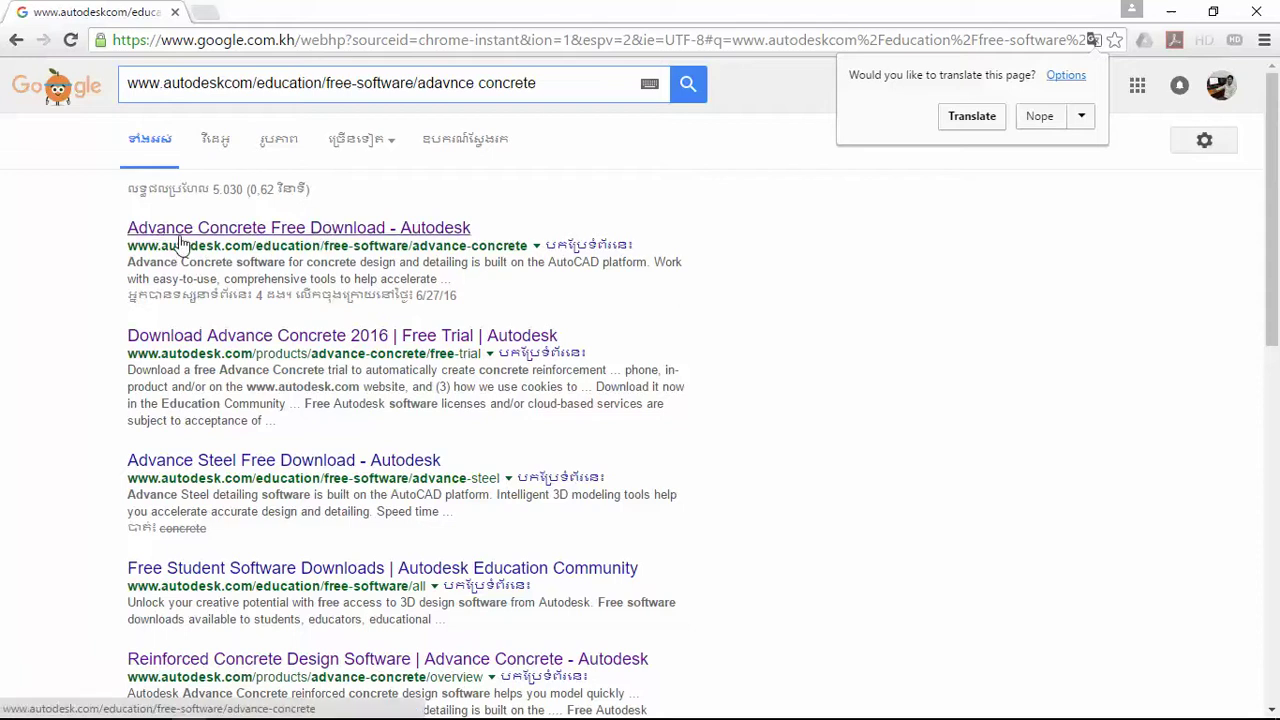
pyautogui.click(322, 233)
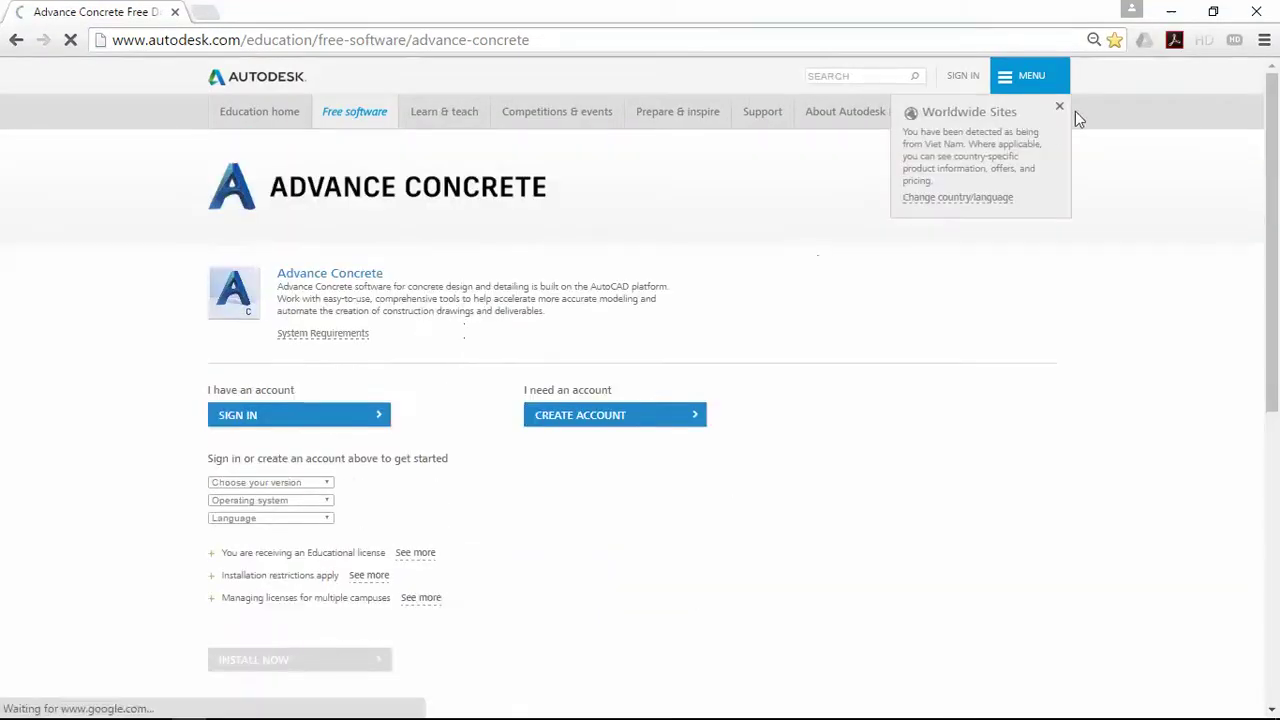
pyautogui.click(1060, 107)
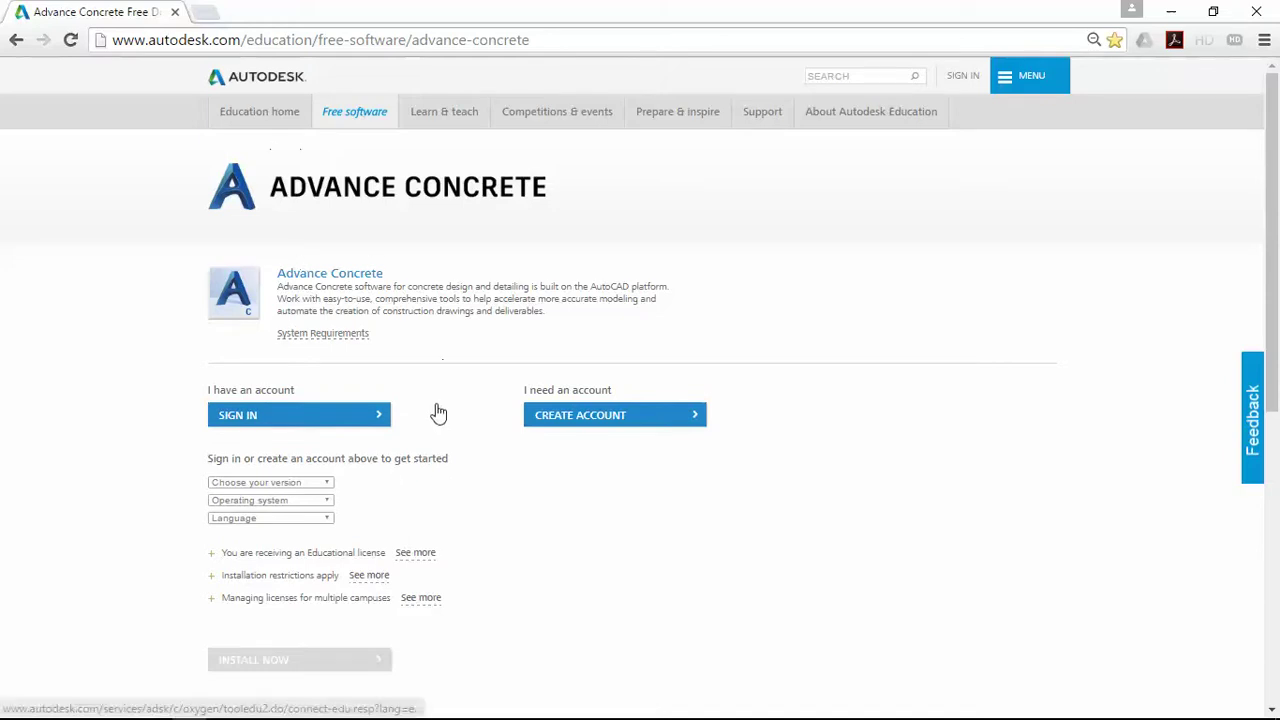
# - Sign in to the existing Autodesk account with the prefilled e-mail and password
pyautogui.click(277, 410)
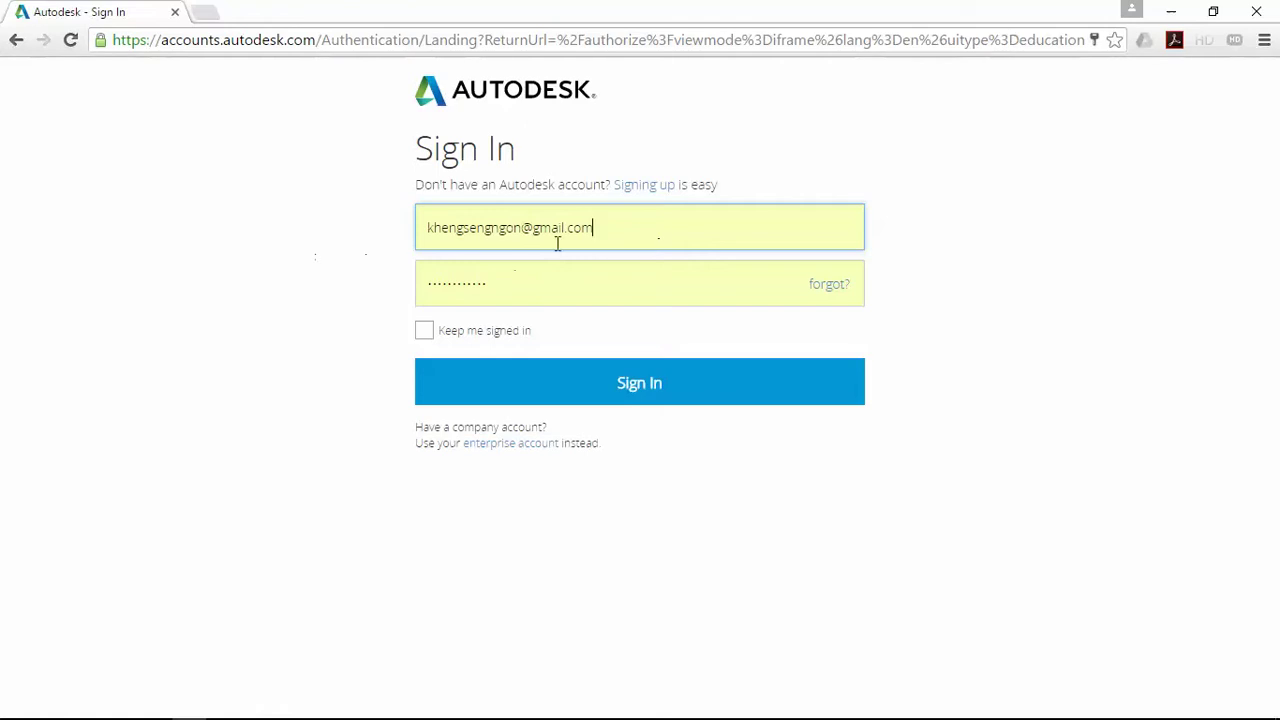
pyautogui.hotkey('ctrl', 'a')
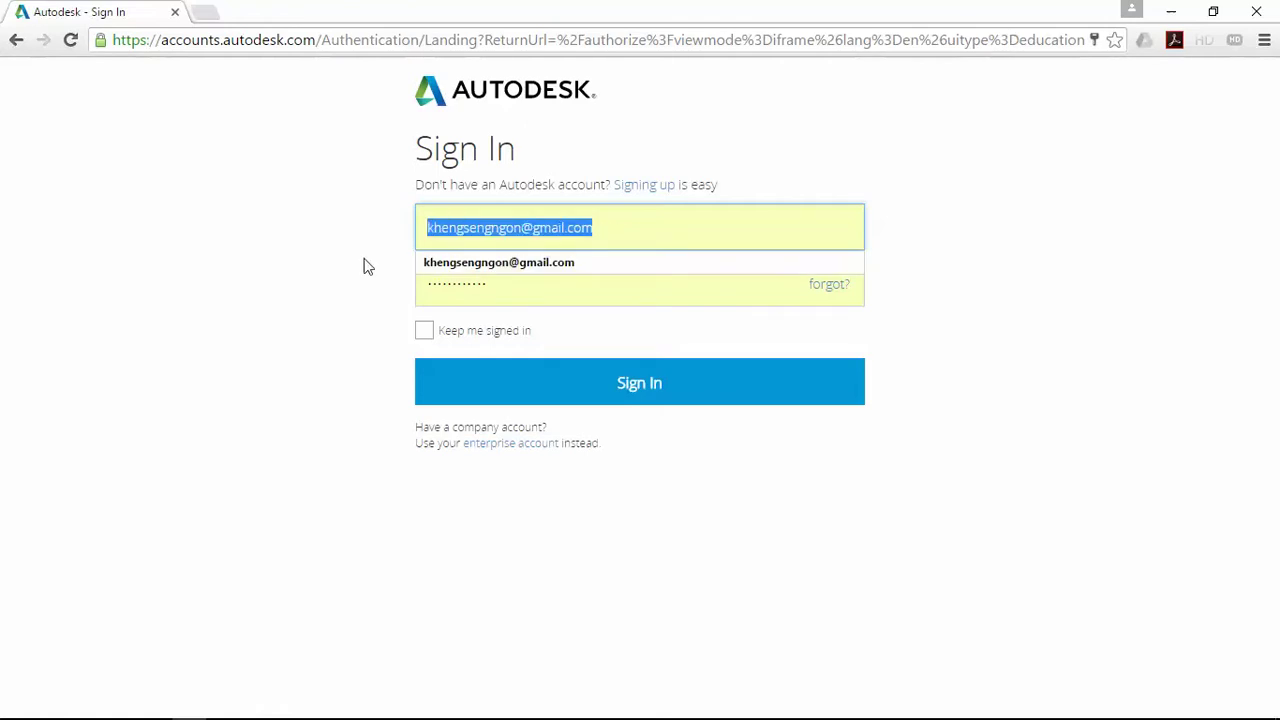
pyautogui.click(500, 287)
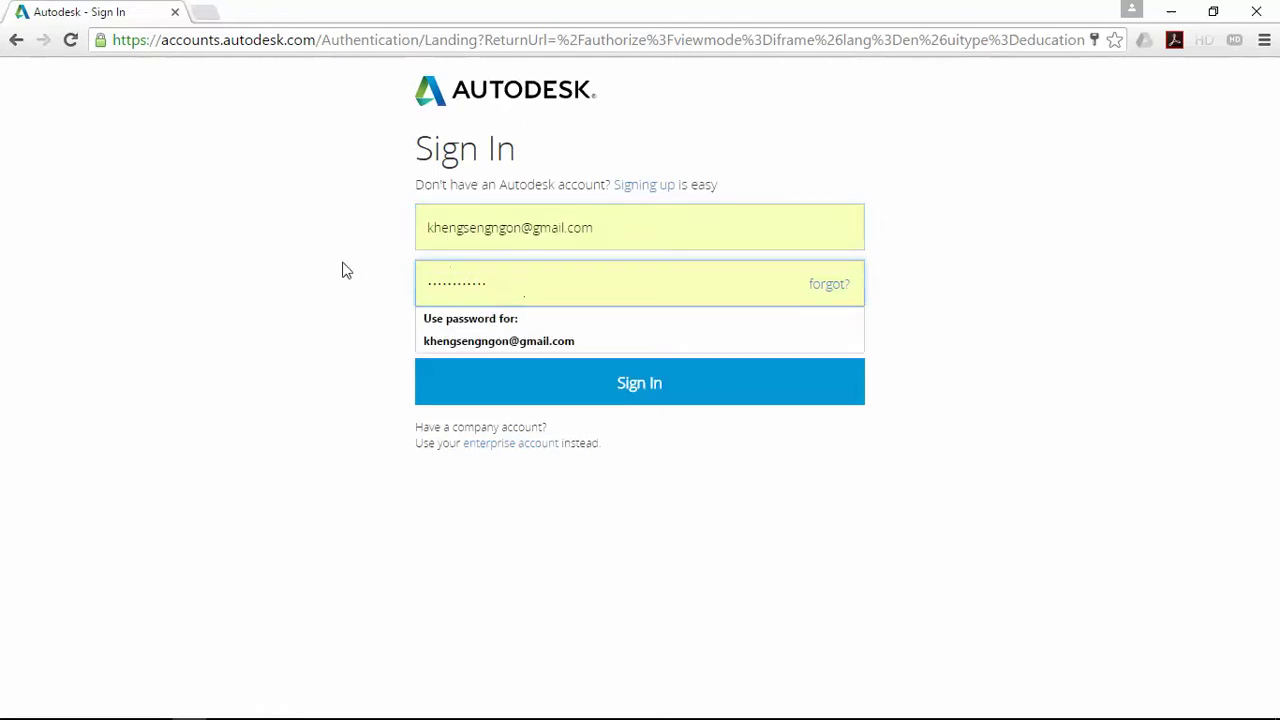
pyautogui.click(260, 264)
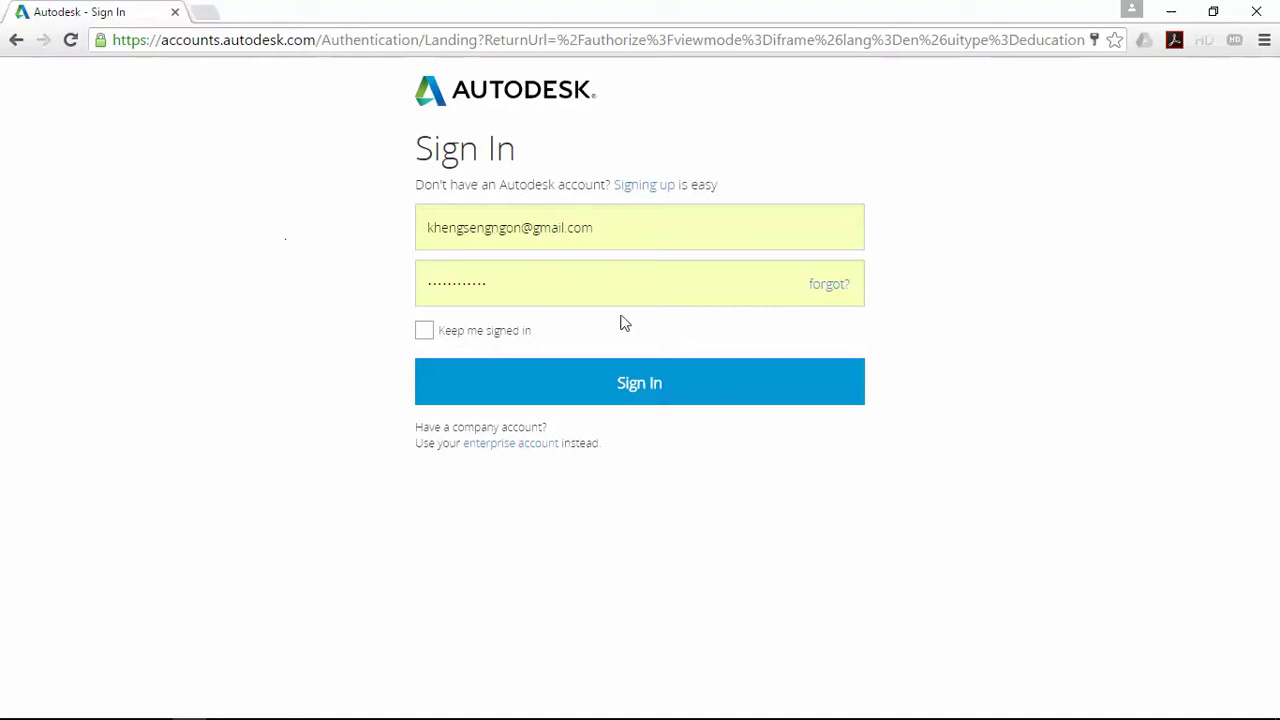
pyautogui.click(636, 393)
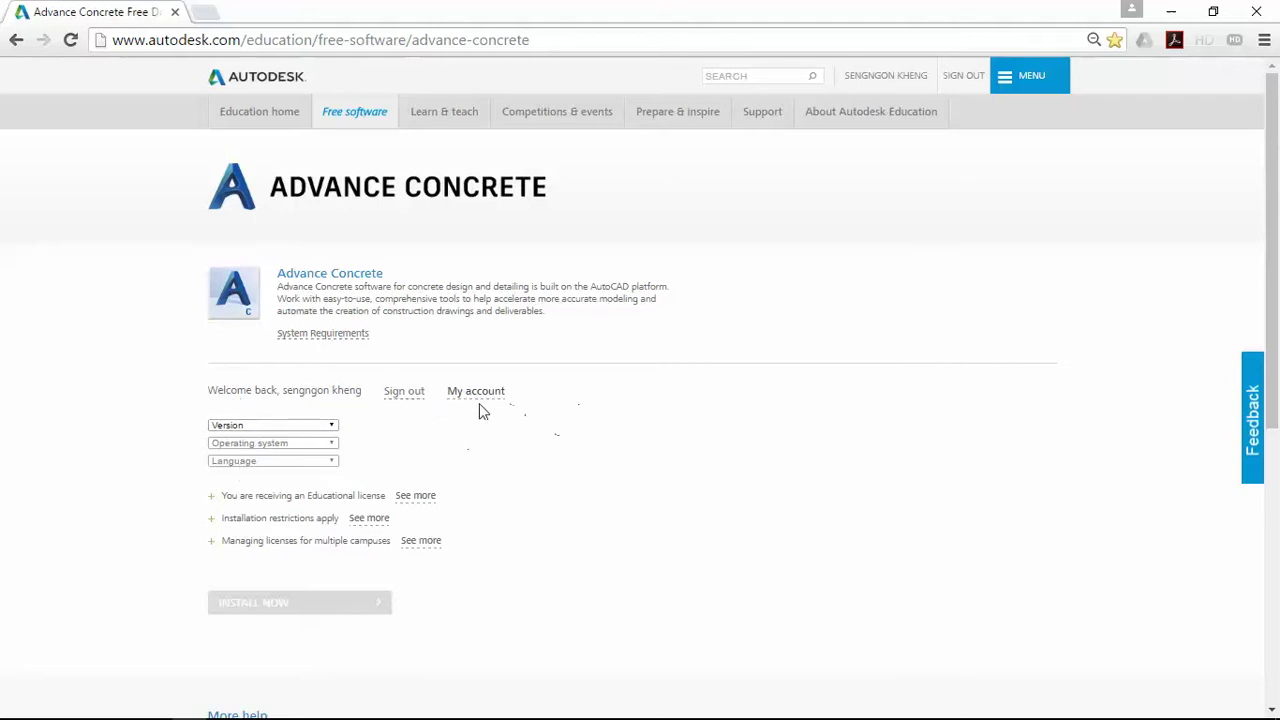
# - Set the download version to Advance Concrete 2017 and open the operating system choices
pyautogui.click(313, 428)
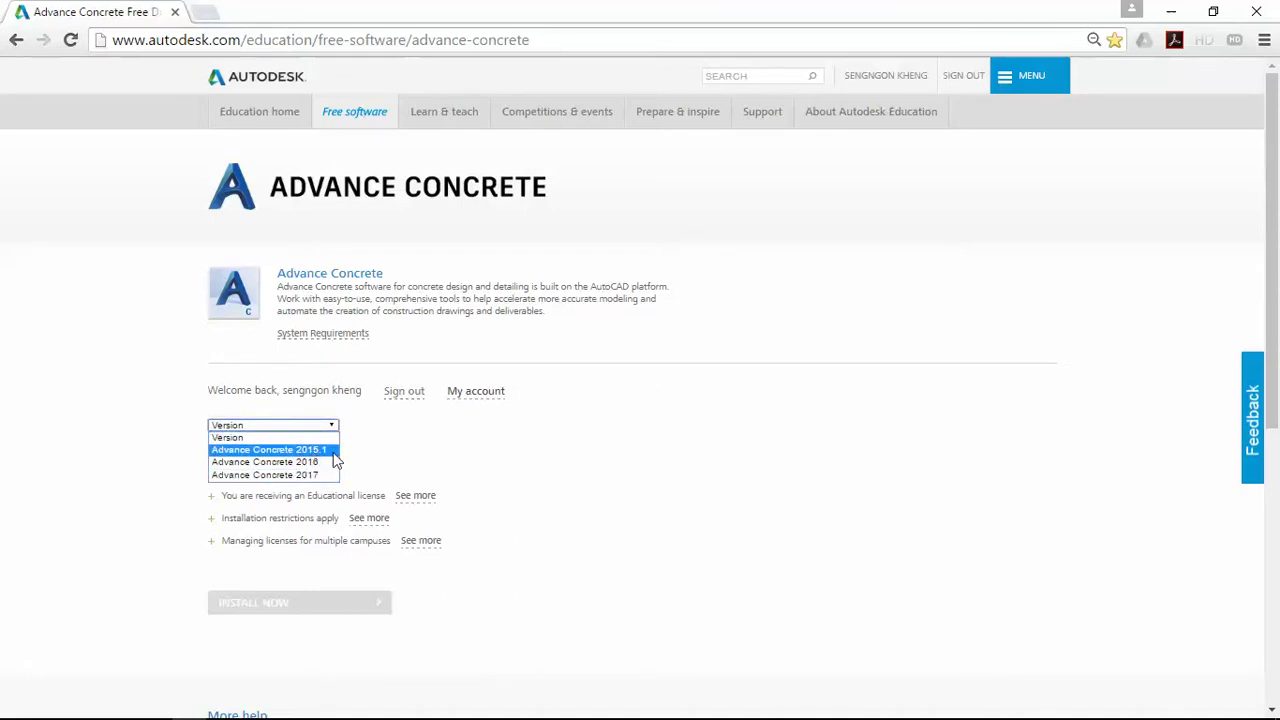
pyautogui.click(284, 476)
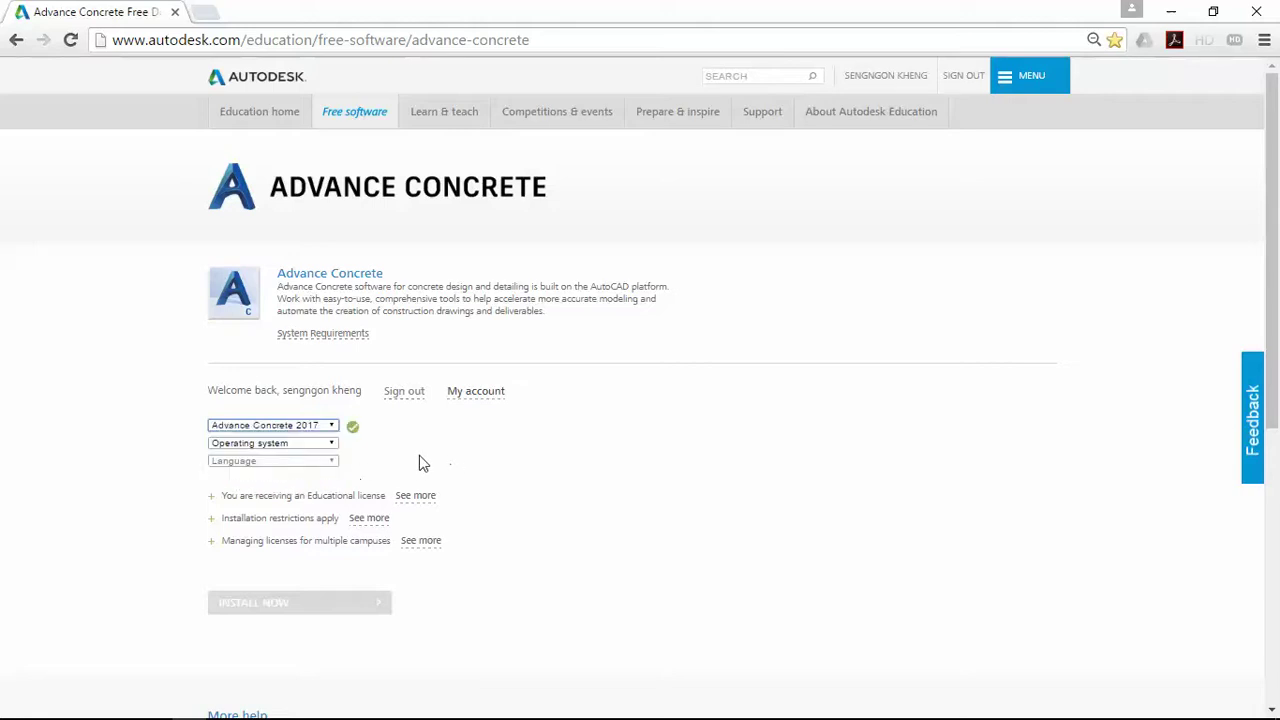
pyautogui.click(318, 447)
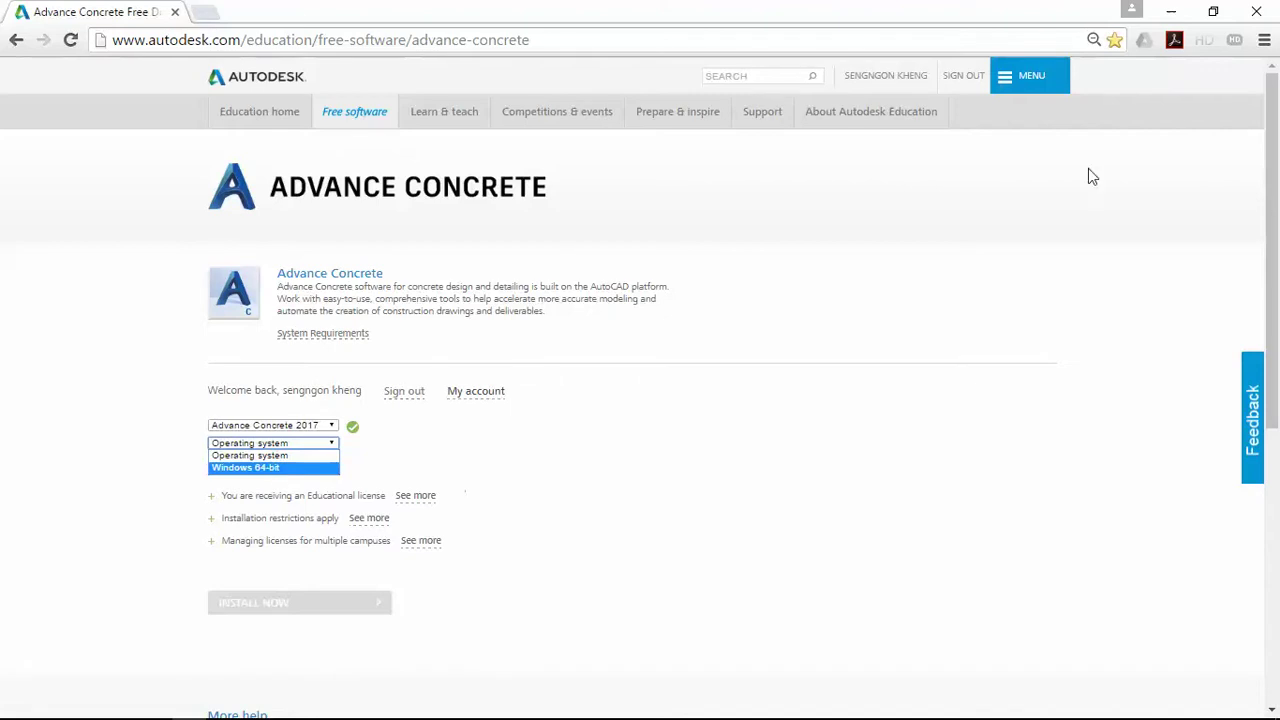
# - Minimize the open windows to reveal the Windows desktop
pyautogui.click(1170, 11)
pyautogui.click(740, 403)
pyautogui.click(1165, 16)
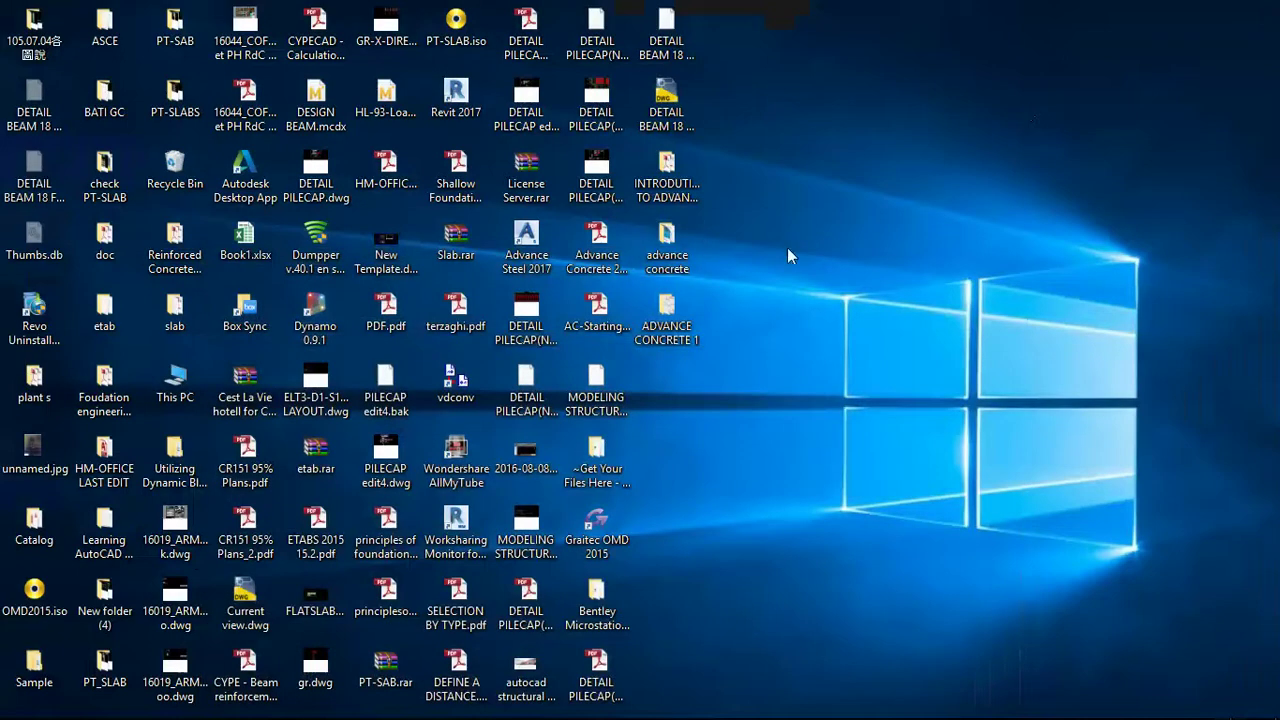
pyautogui.rightClick(766, 468)
pyautogui.click(802, 452)
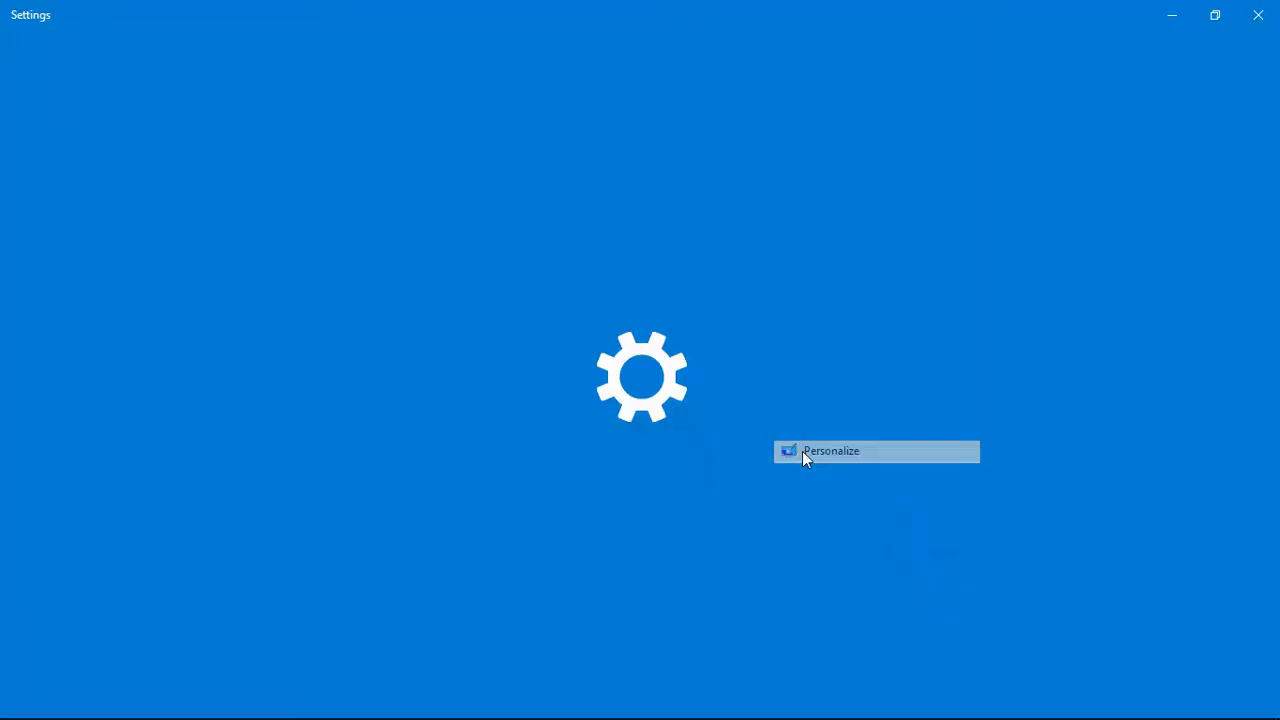
pyautogui.click(1258, 14)
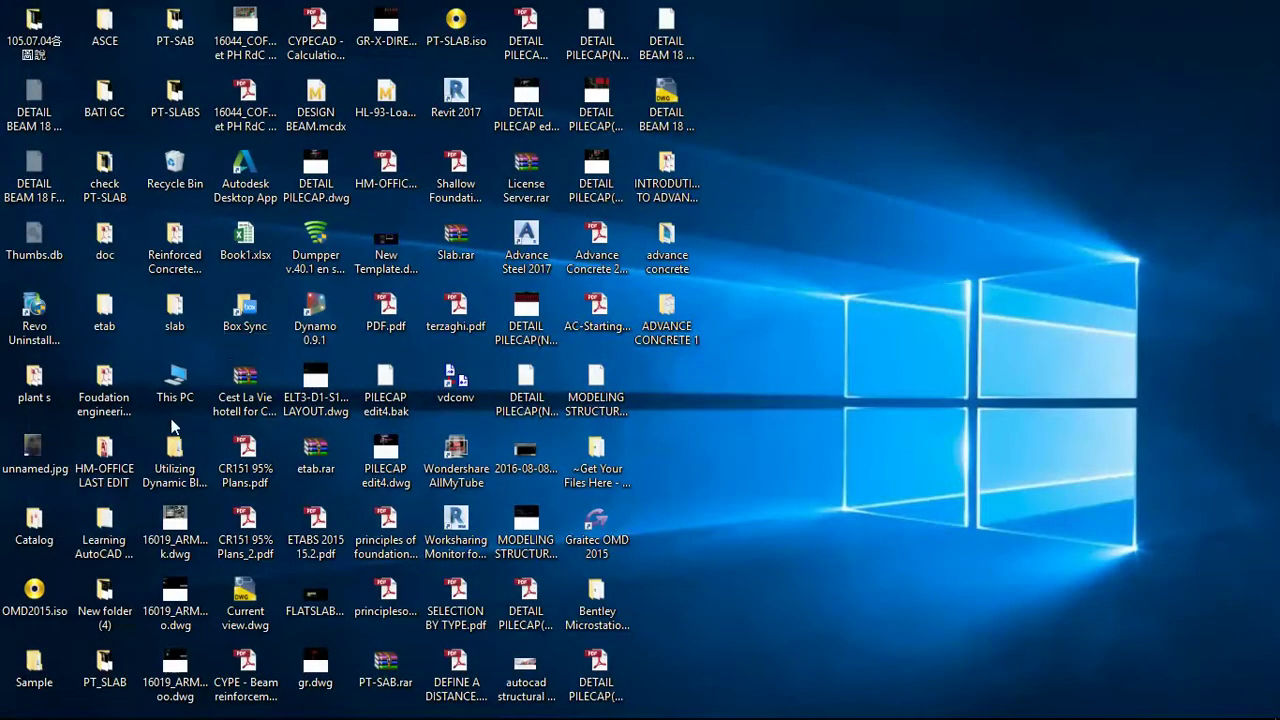
# - Check the computer's system type in the properties of This PC, and close the System window
pyautogui.rightClick(185, 385)
pyautogui.click(240, 605)
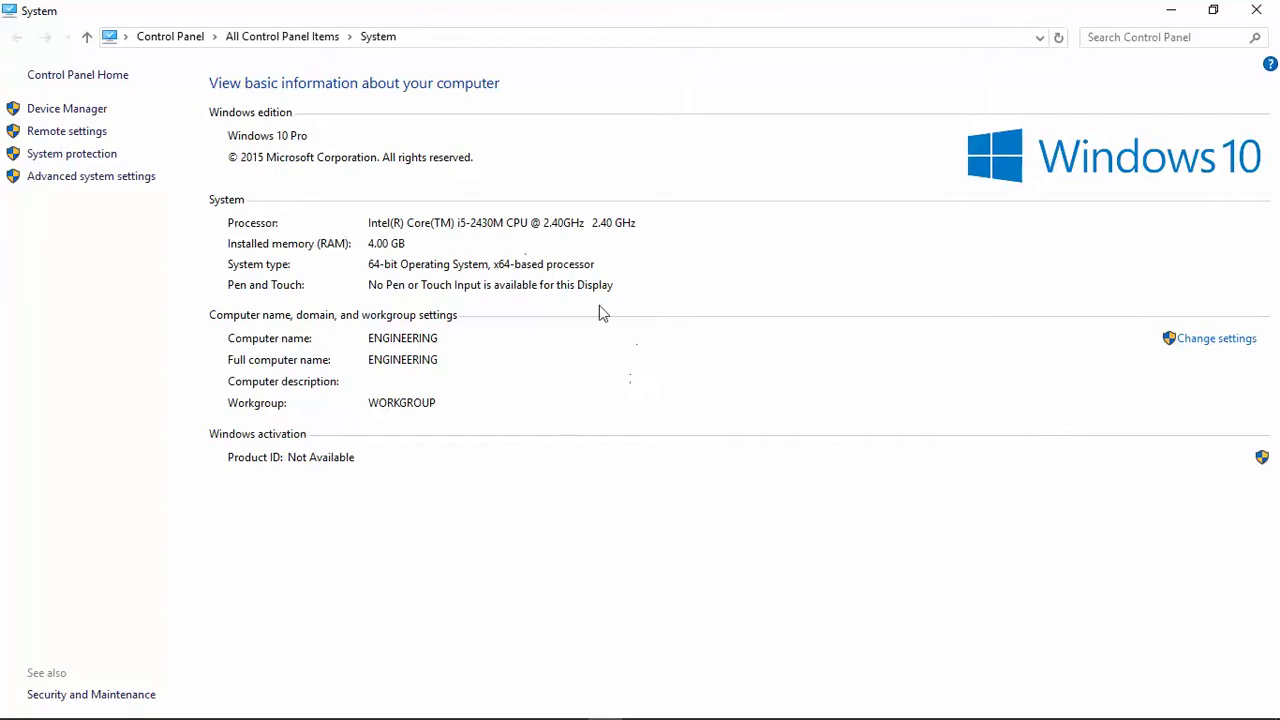
pyautogui.click(1276, 10)
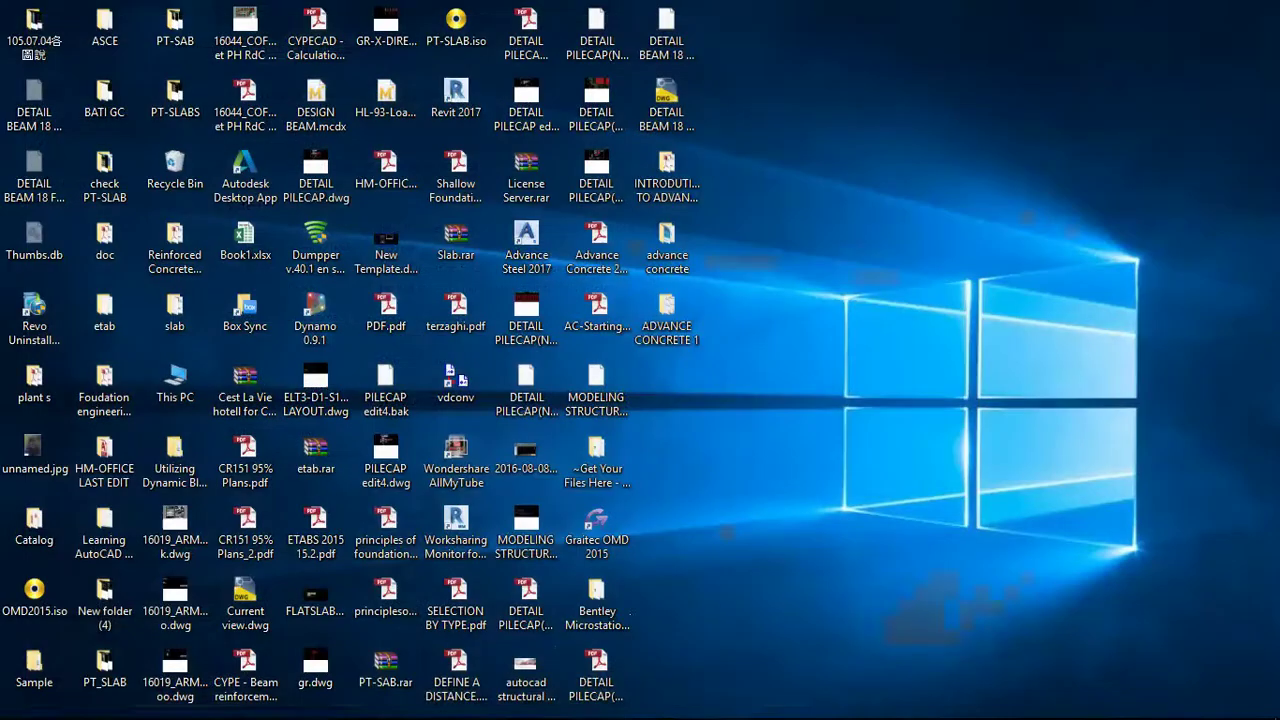
# - Switch back to Chrome and set the download's operating system to Windows 64-bit and its language to English
pyautogui.moveTo(190, 706)
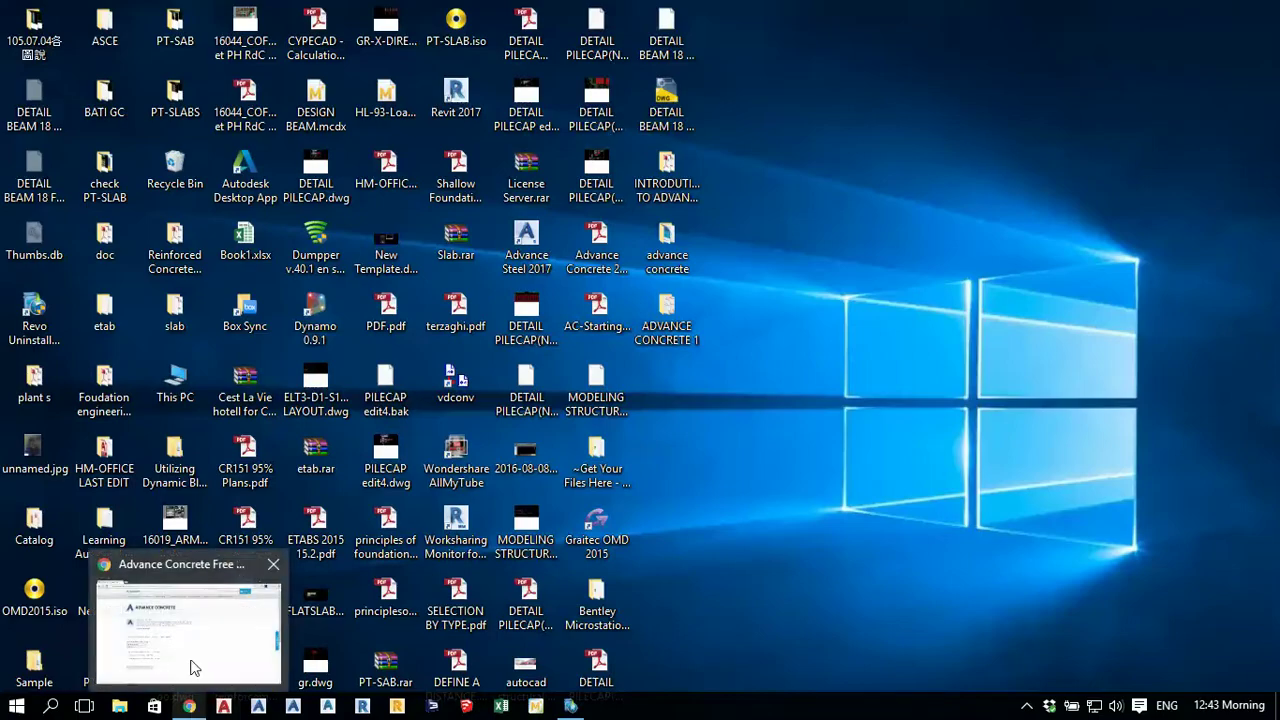
pyautogui.click(191, 664)
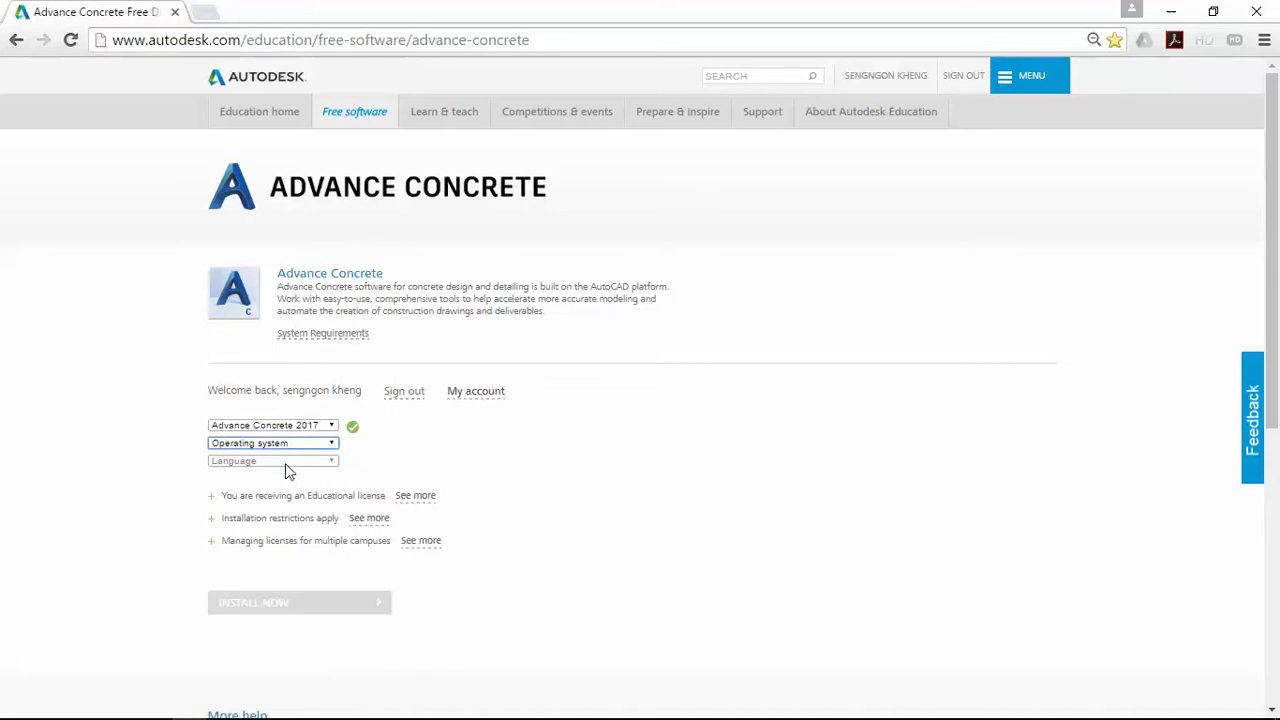
pyautogui.click(477, 470)
pyautogui.click(328, 445)
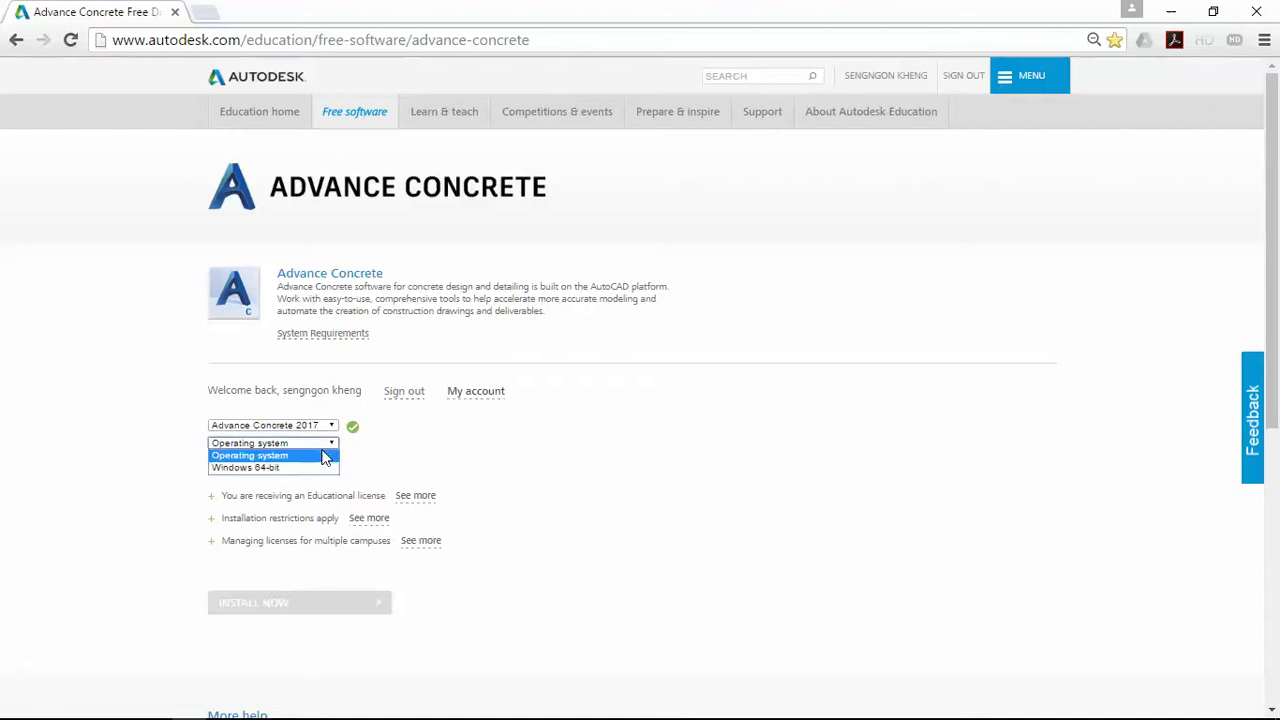
pyautogui.click(298, 468)
pyautogui.click(304, 466)
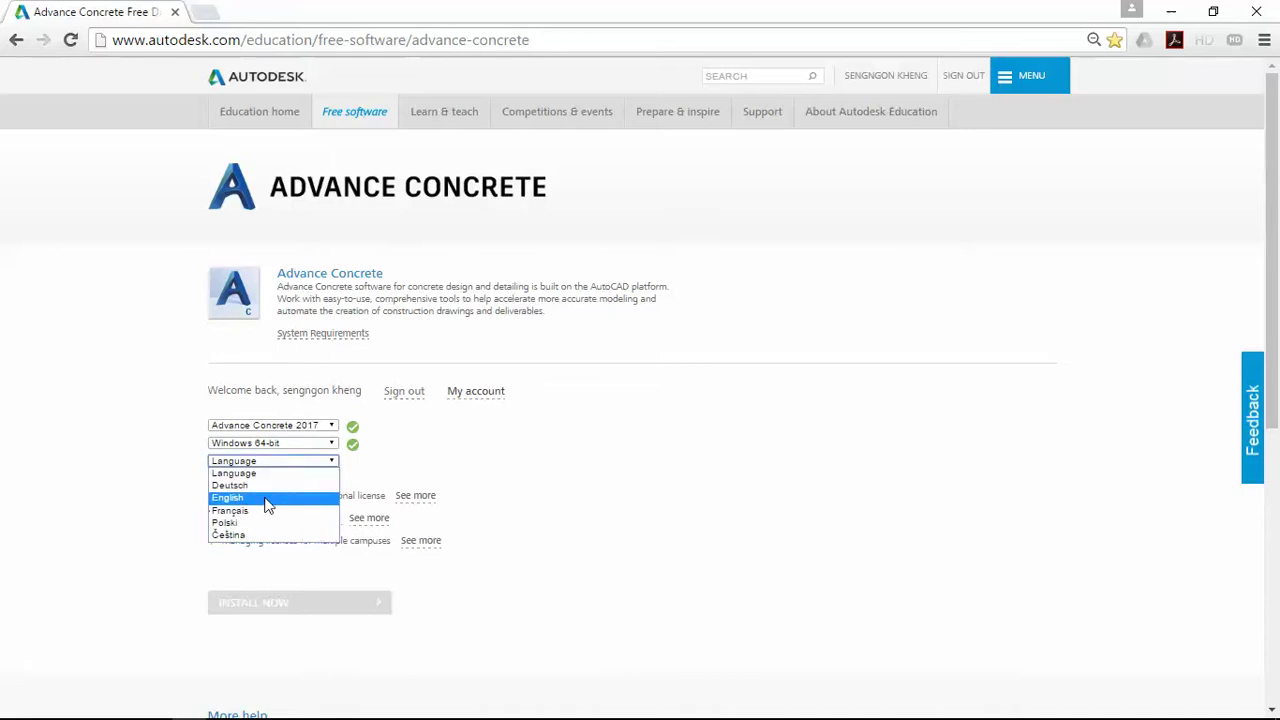
pyautogui.click(268, 498)
# - Examine the serial number, product key and authorized usage for the selected download, down to the install option
pyautogui.scroll(-1, 512, 492)
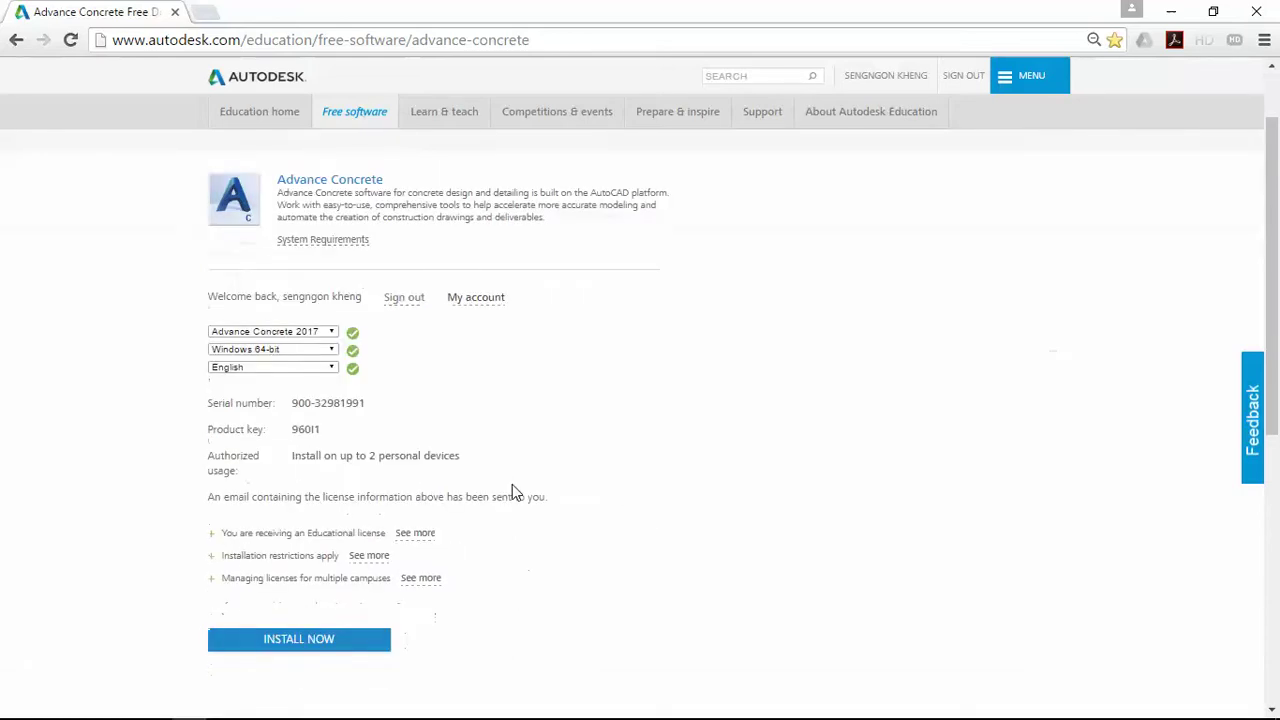
pyautogui.scroll(1, 517, 491)
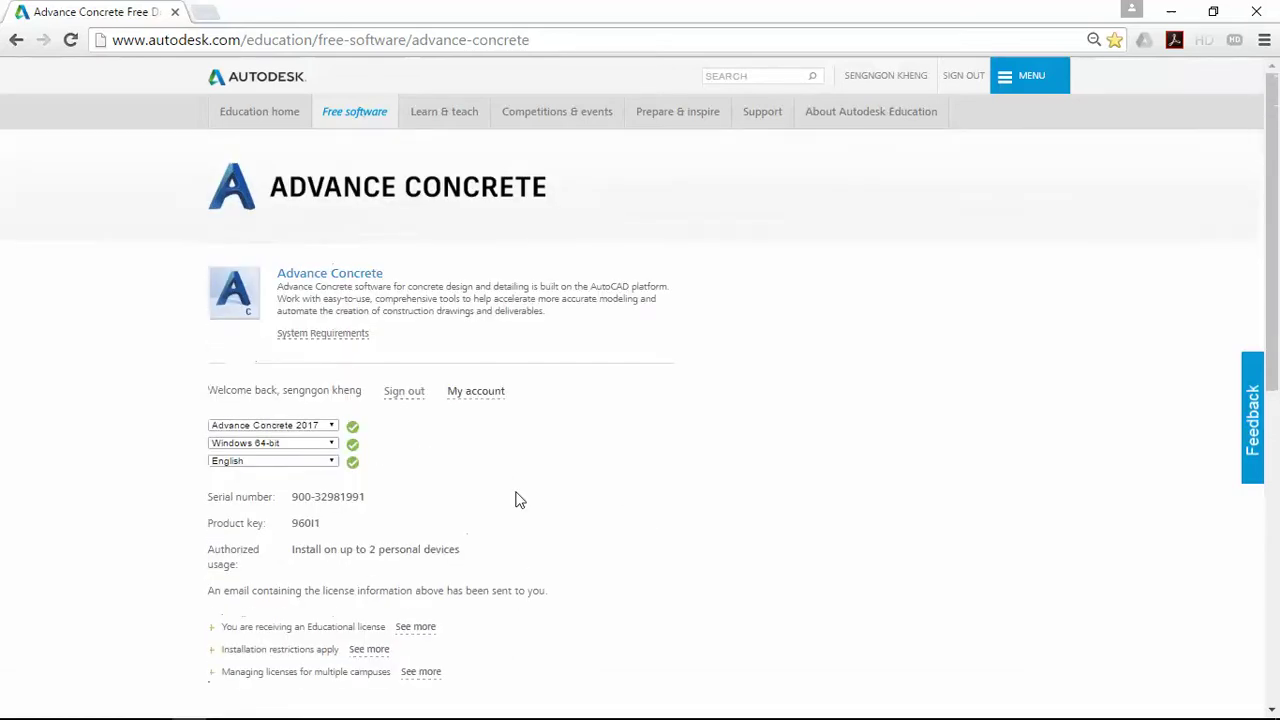
pyautogui.scroll(-1, 519, 499)
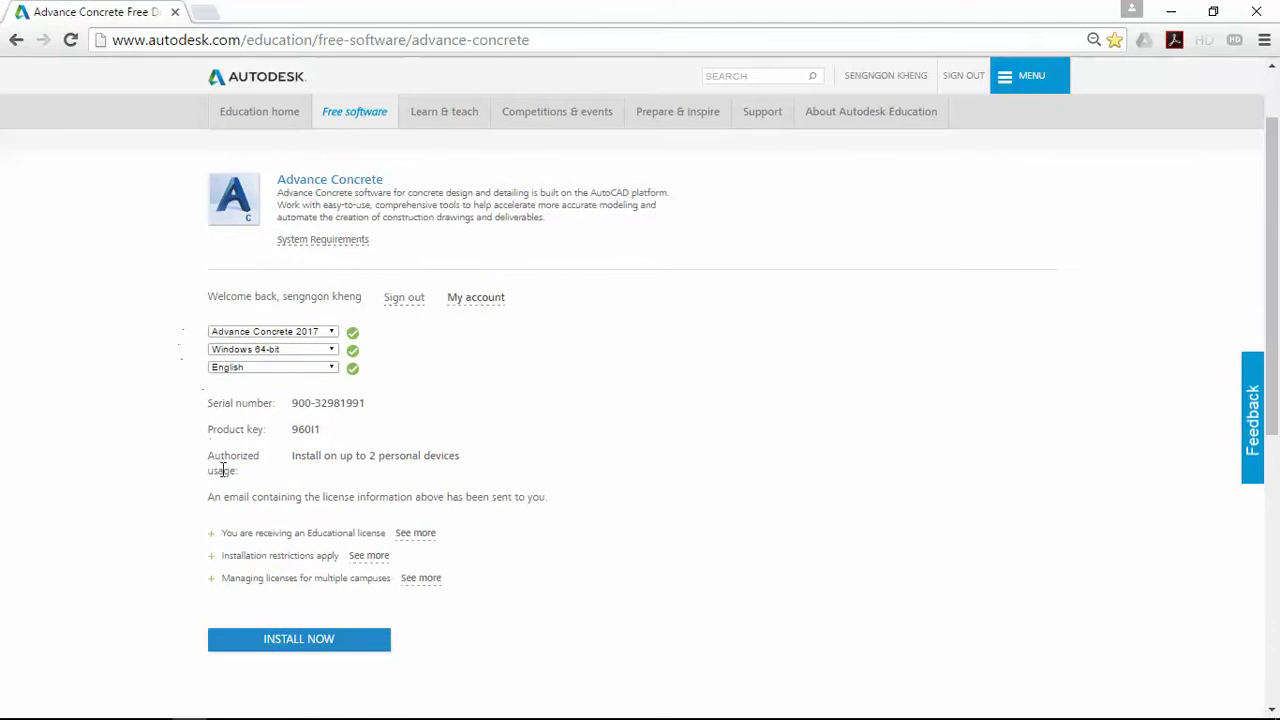
pyautogui.moveTo(290, 402); pyautogui.dragTo(375, 401)
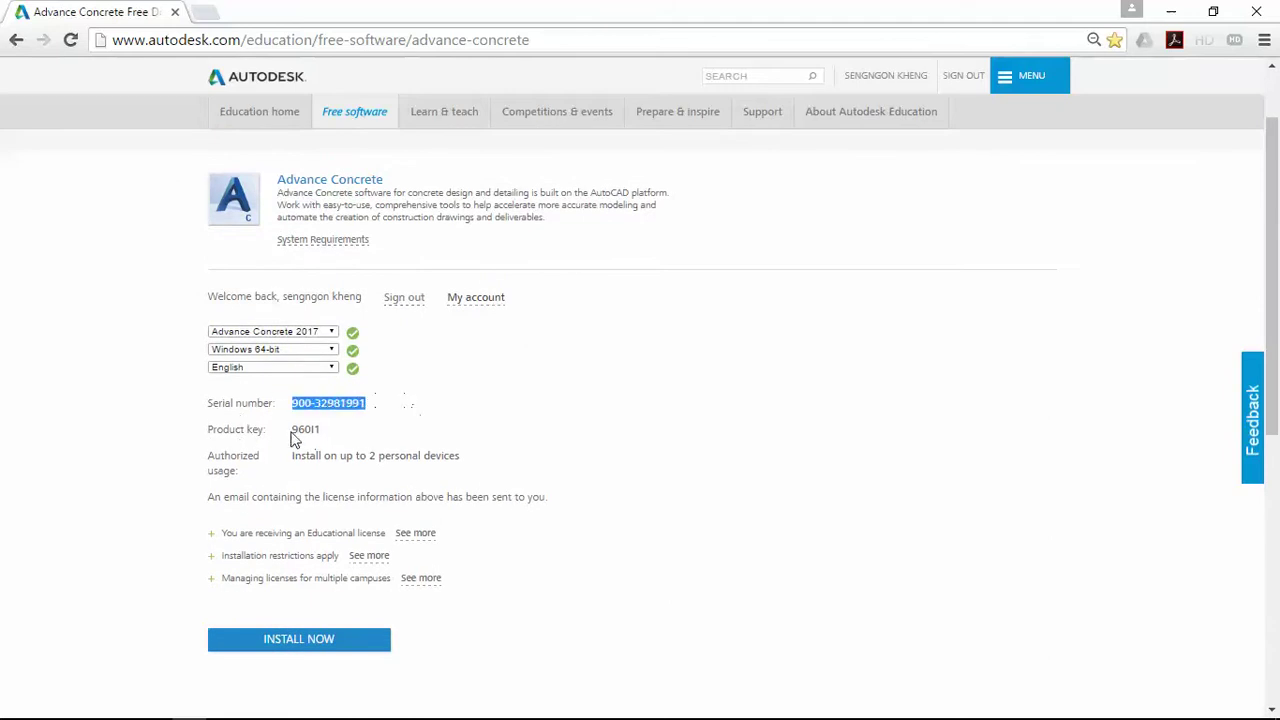
pyautogui.moveTo(293, 431); pyautogui.dragTo(329, 429)
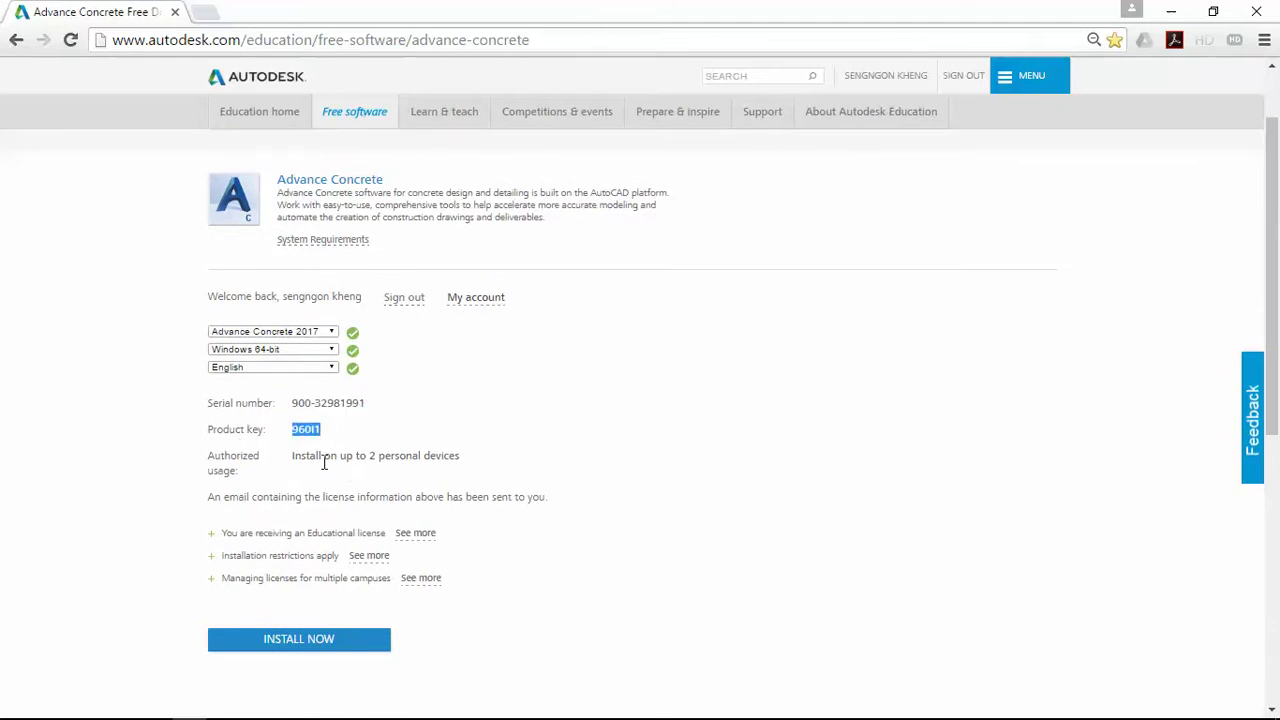
pyautogui.scroll(-1, 429, 477)
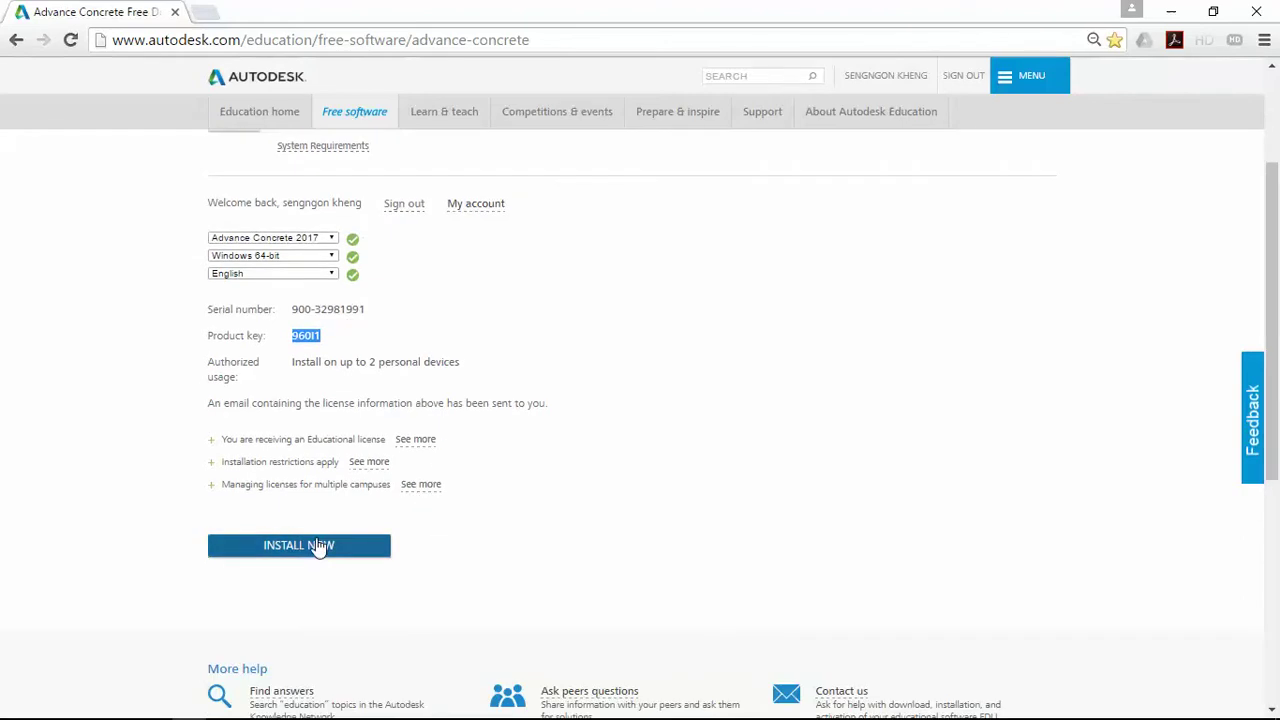
pyautogui.scroll(2, 480, 452)
pyautogui.click(480, 452)
pyautogui.scroll(-1, 478, 453)
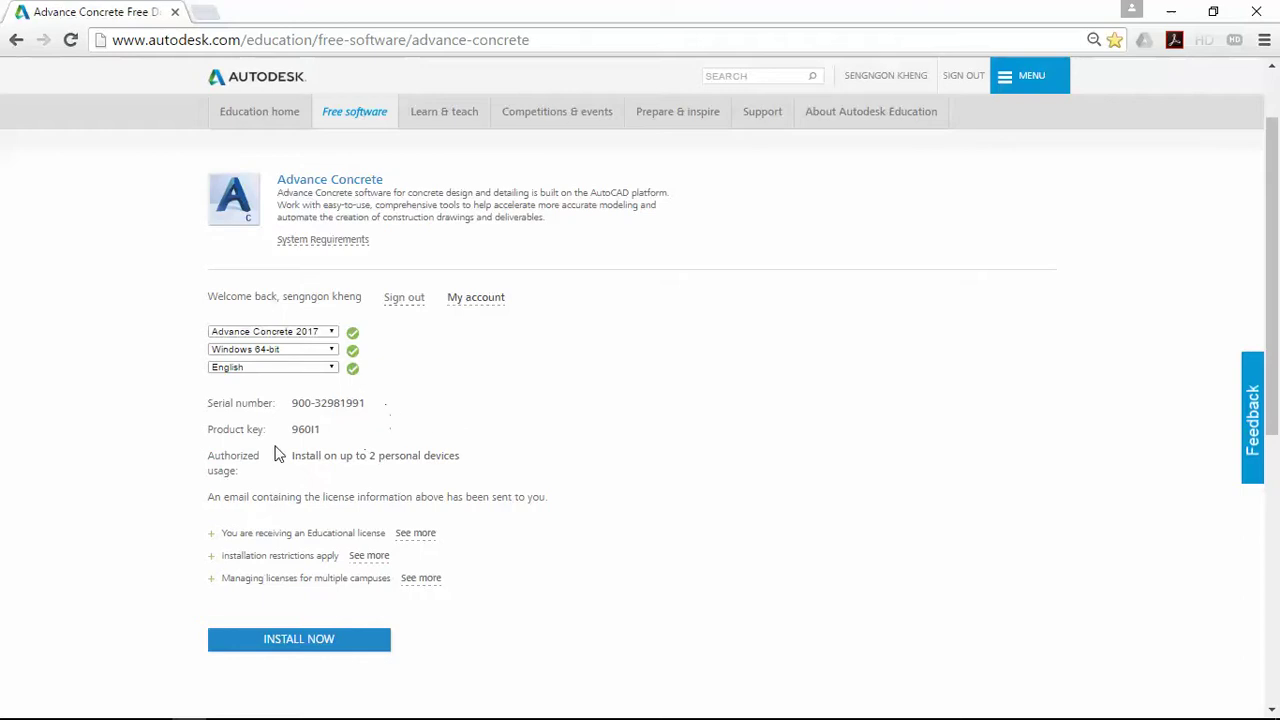
pyautogui.scroll(-1, 378, 444)
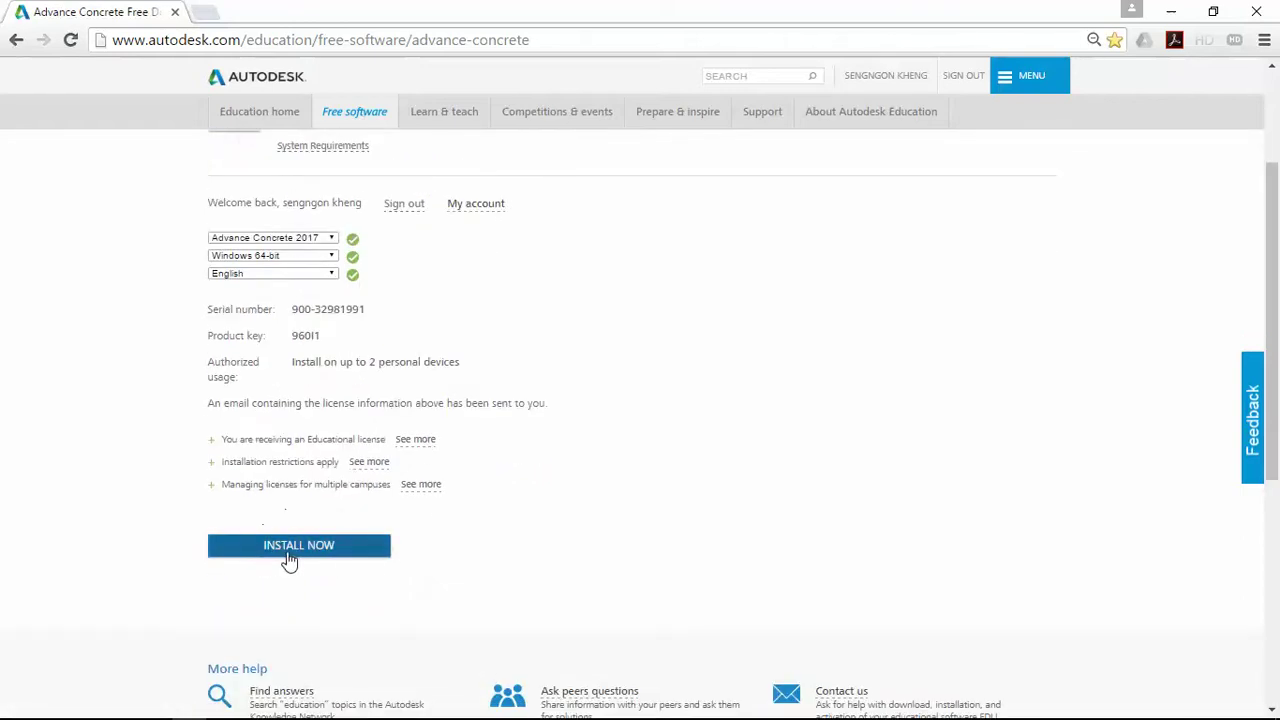
# - Start the Advance Concrete 2017 installation, review the License and Services Agreement, accept it and begin the installer download
pyautogui.click(295, 556)
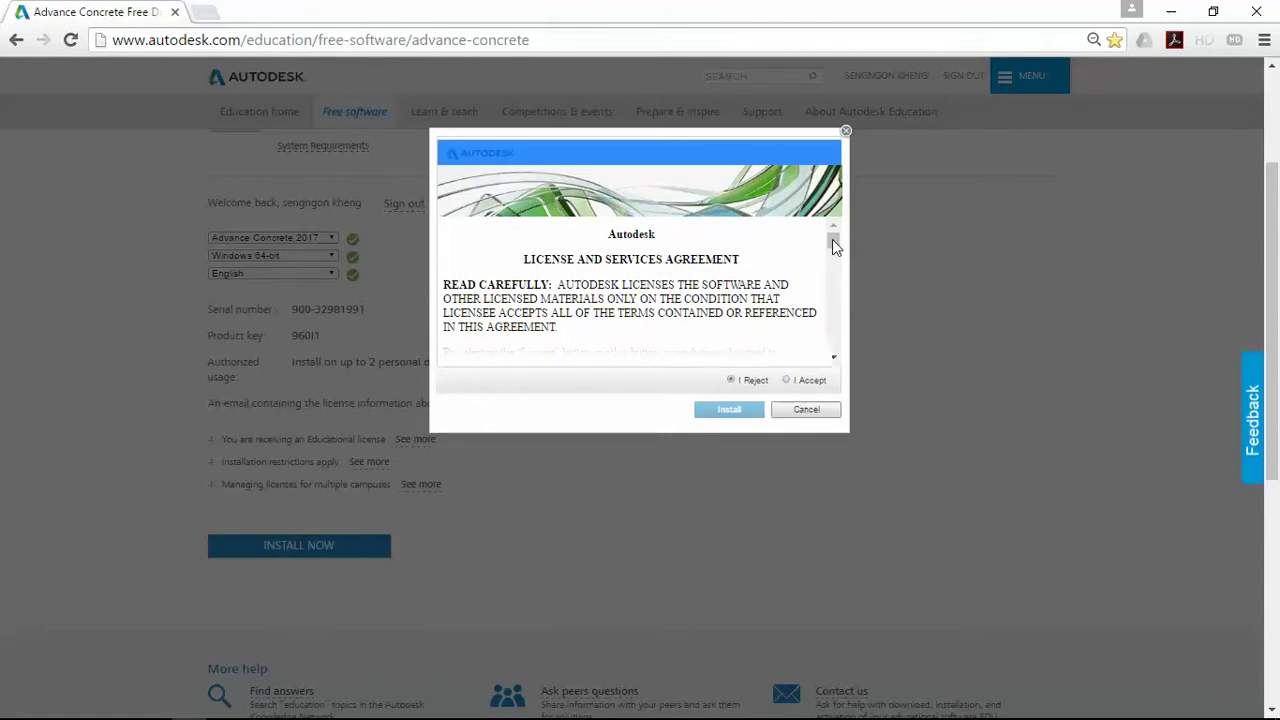
pyautogui.scroll(-10, 833, 250)
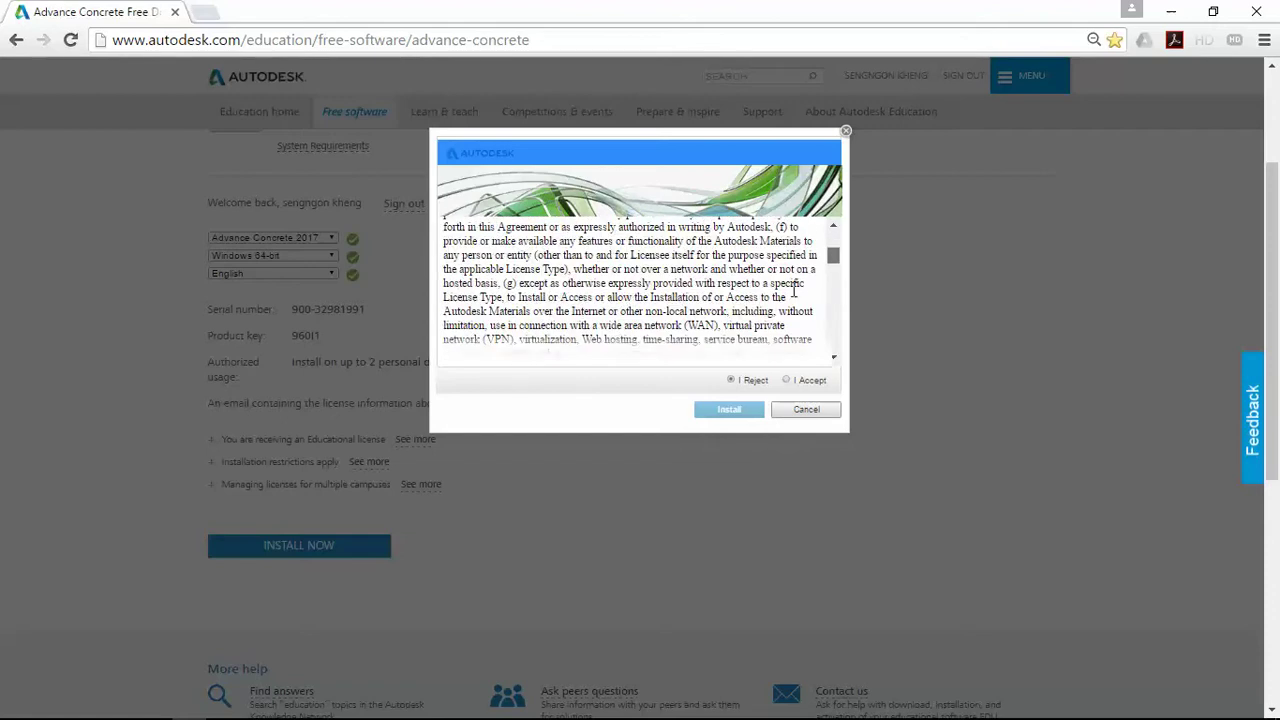
pyautogui.scroll(-10, 557, 297)
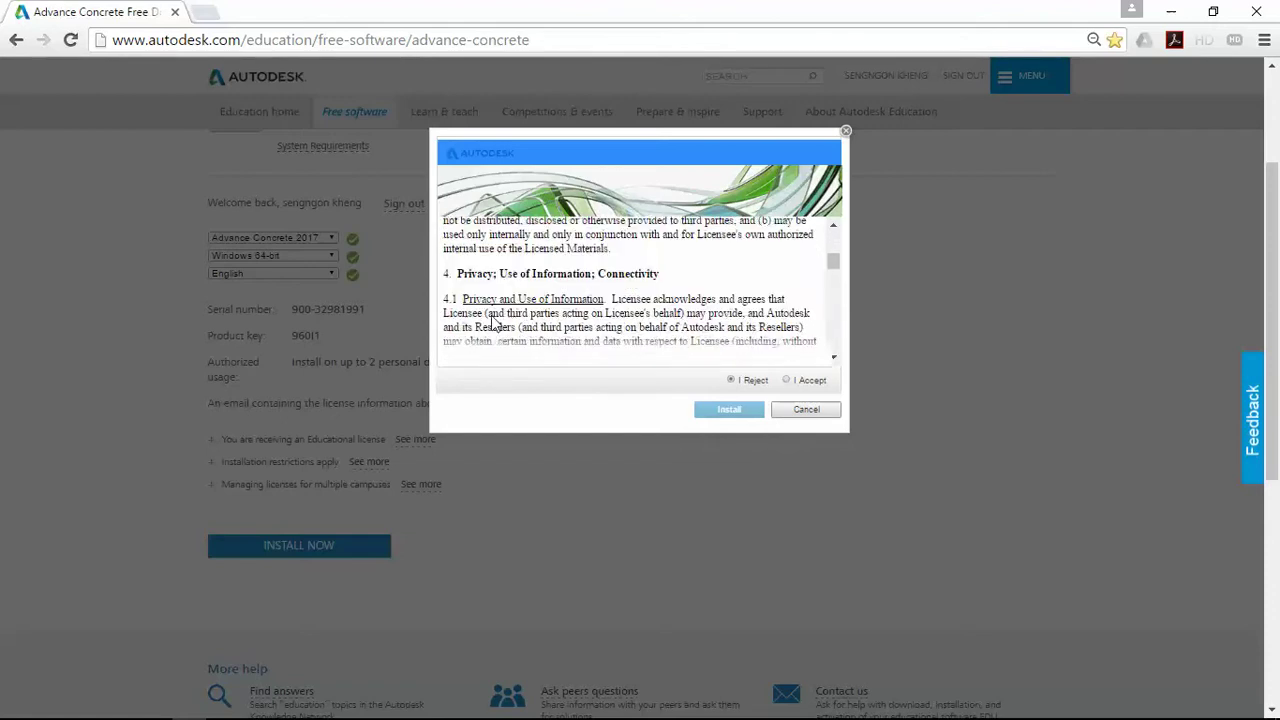
pyautogui.scroll(-10, 519, 282)
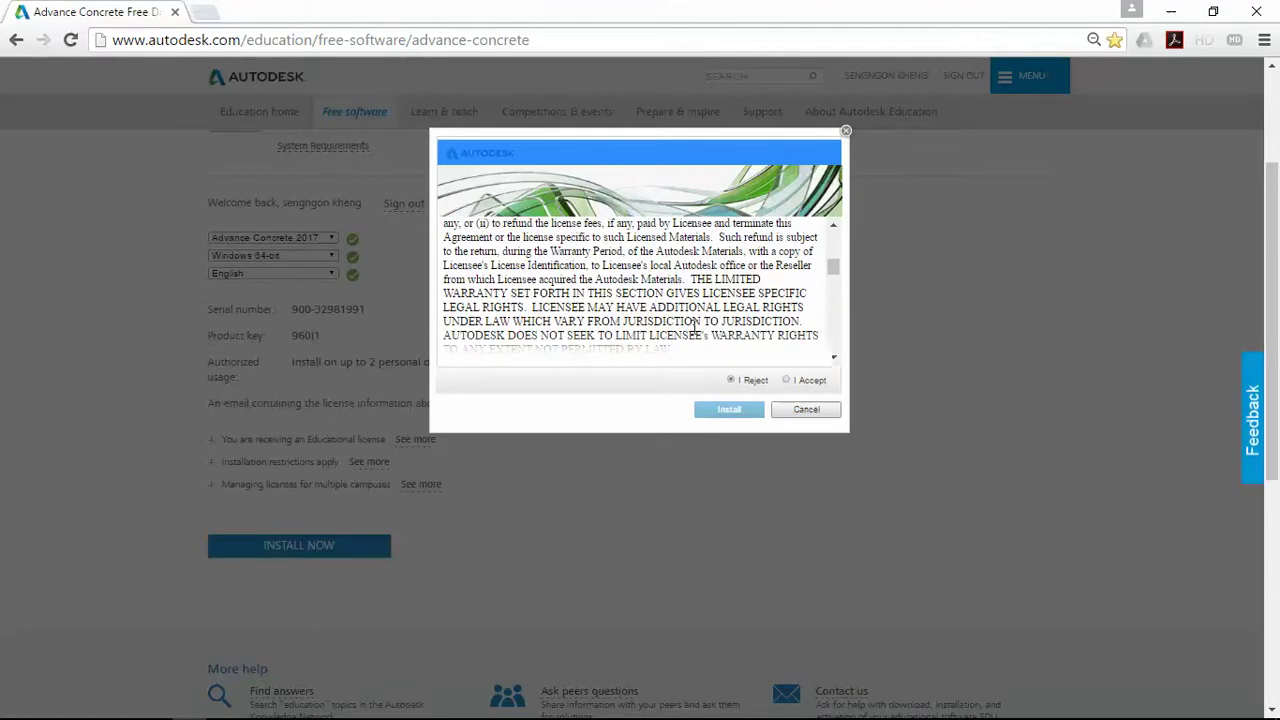
pyautogui.scroll(-3, 762, 320)
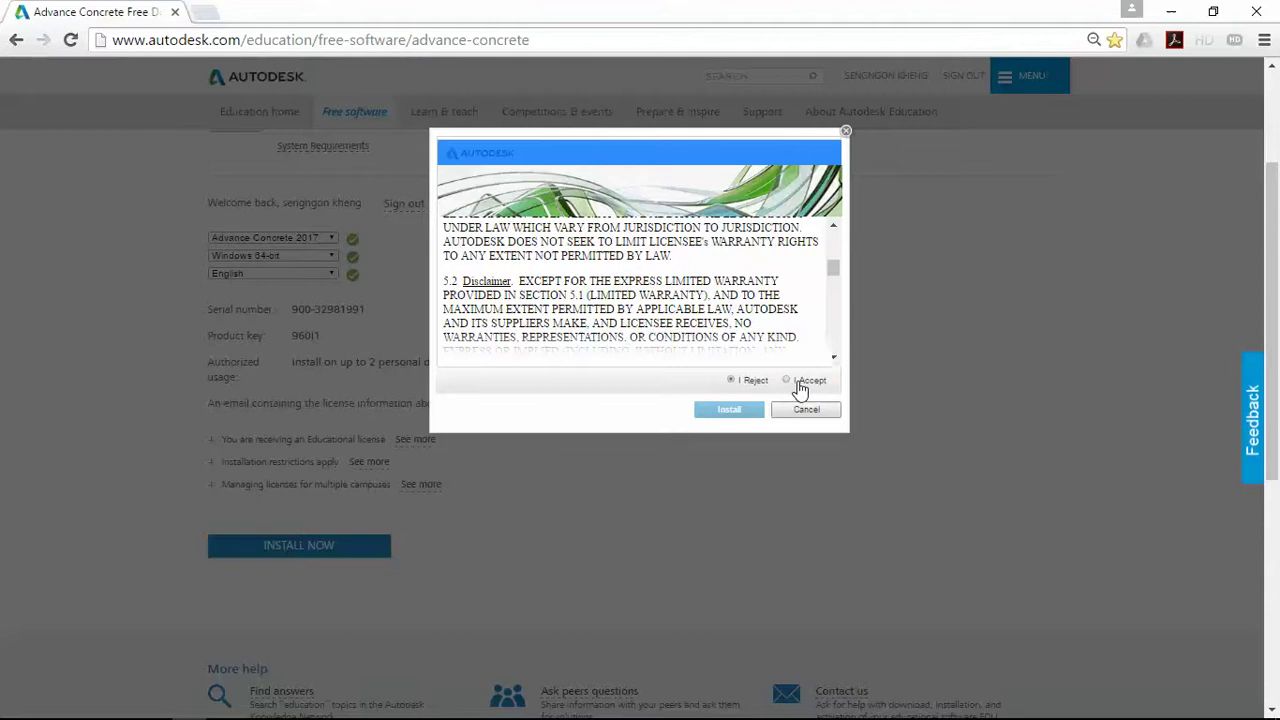
pyautogui.click(800, 382)
pyautogui.click(730, 410)
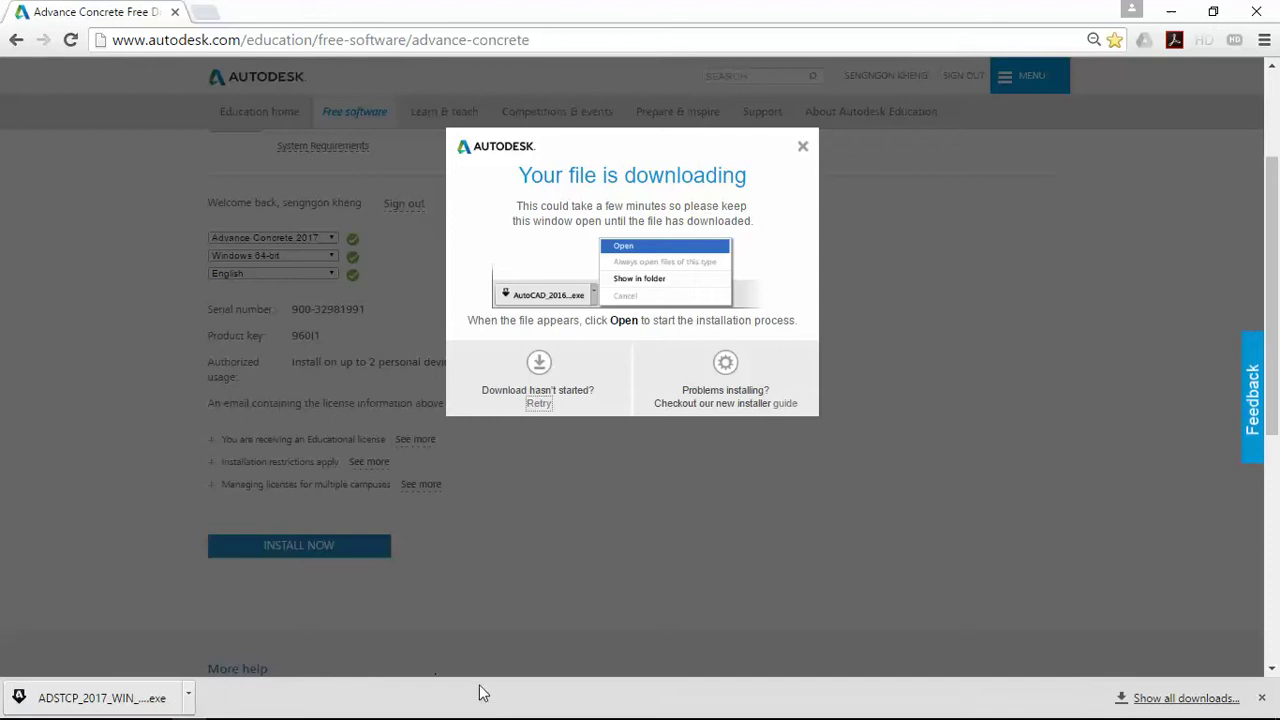
# - Run the downloaded ADSTCP_2017_WIN installer, minimize the browser and refresh the Windows desktop
pyautogui.click(80, 697)
pyautogui.click(1171, 11)
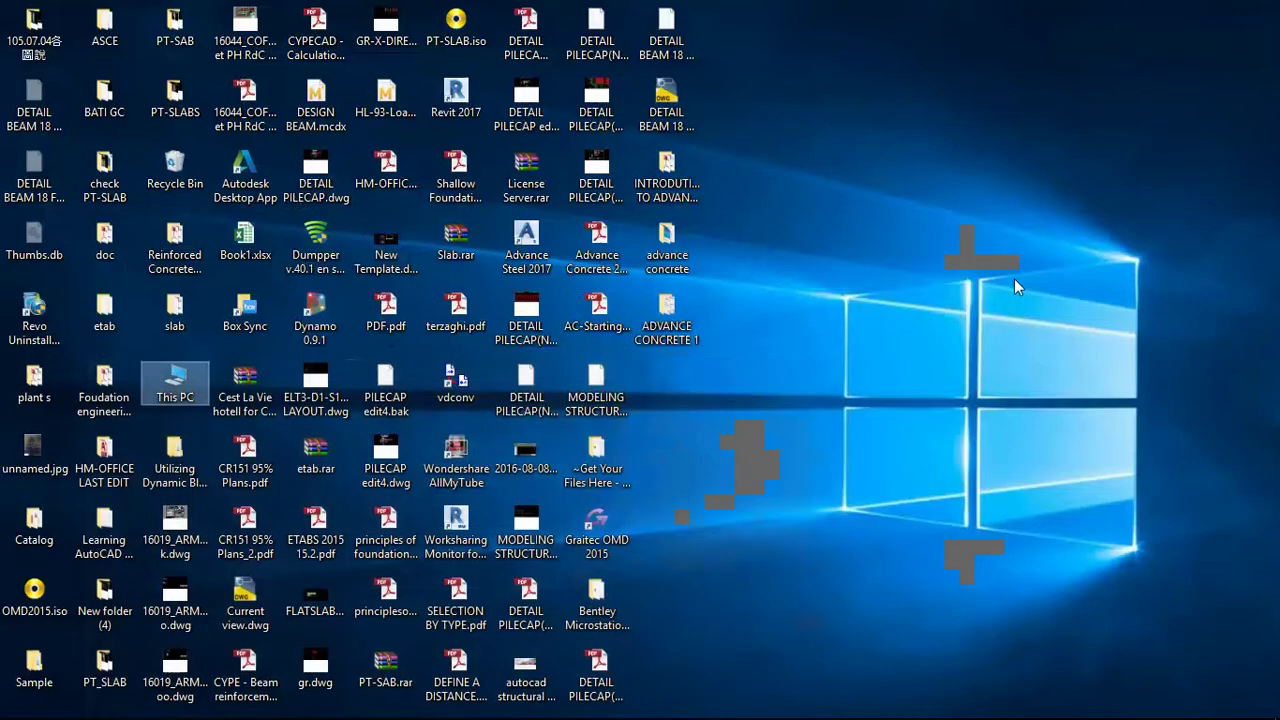
pyautogui.rightClick(944, 226)
pyautogui.click(958, 282)
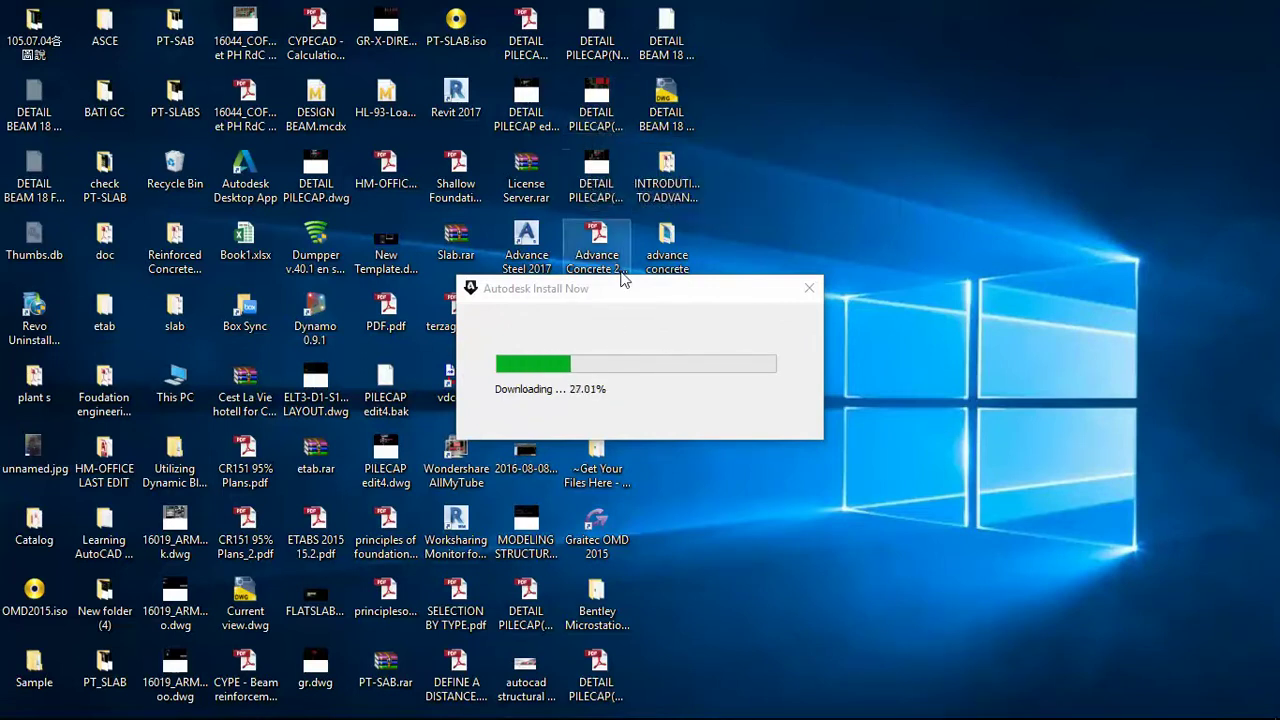
# - Move the Autodesk Install Now download progress window away from the desktop icons
pyautogui.moveTo(640, 289); pyautogui.dragTo(908, 191)
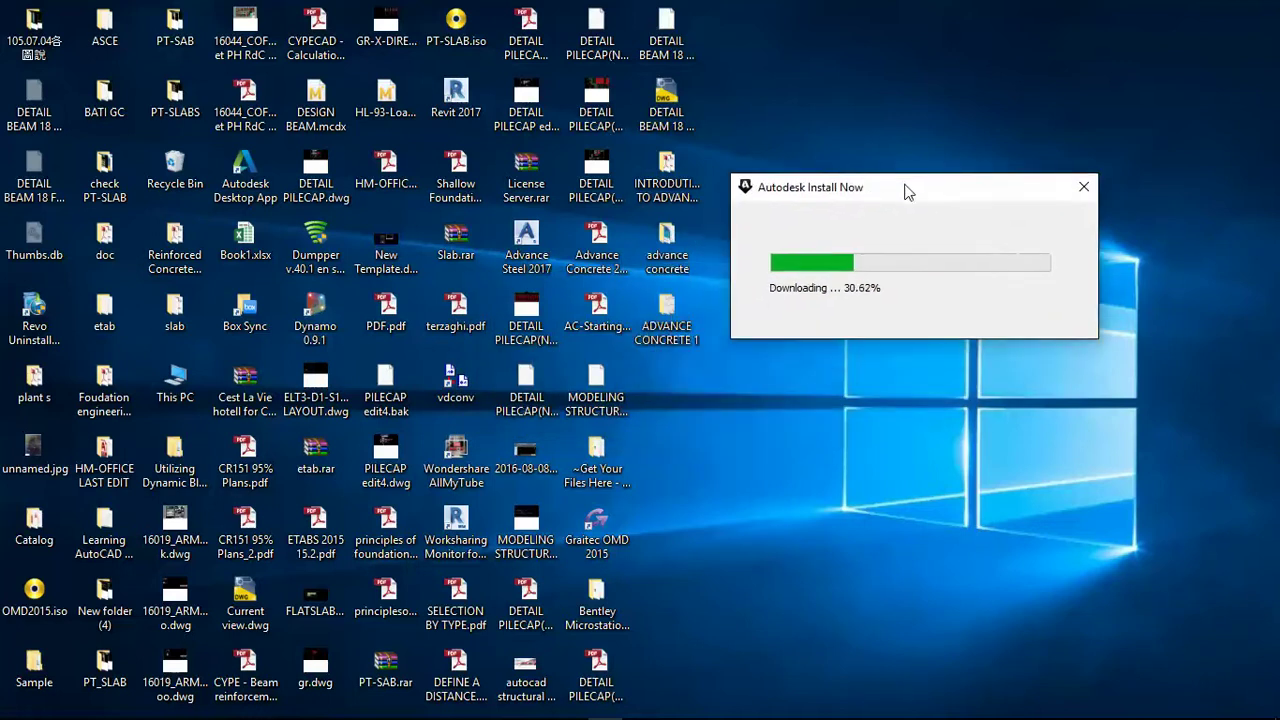
pyautogui.moveTo(605, 717)
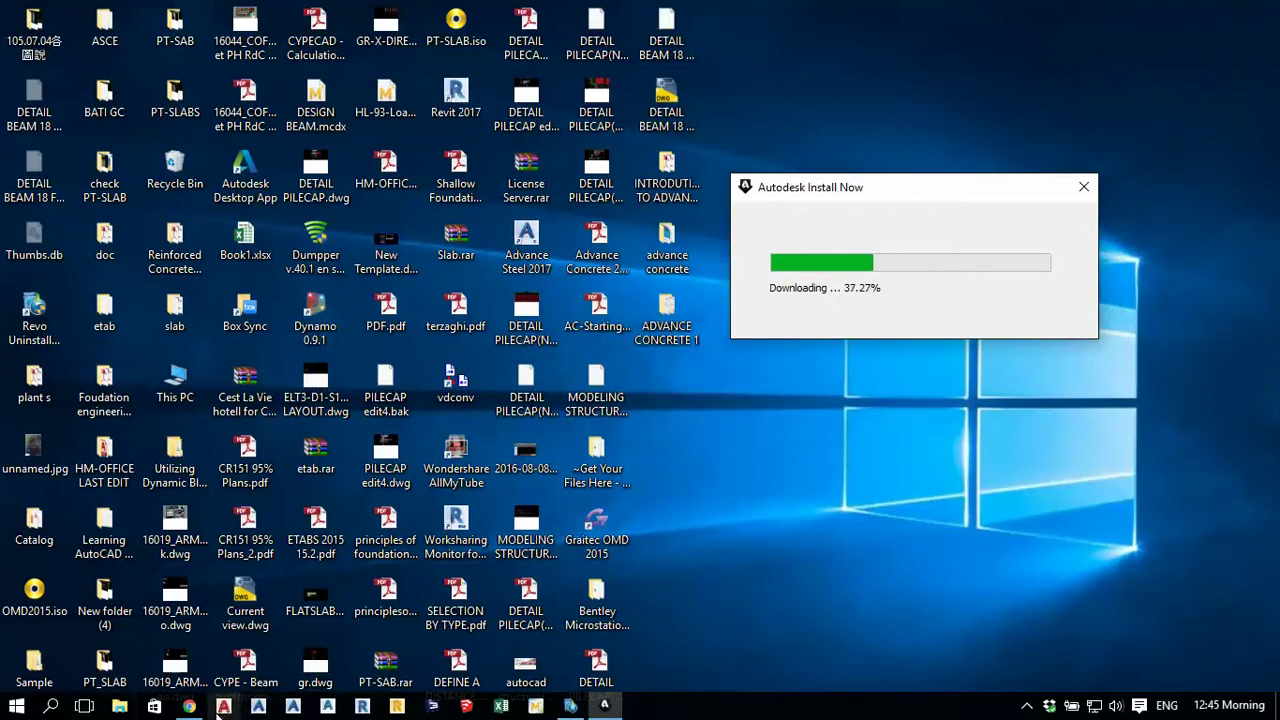
pyautogui.moveTo(224, 710)
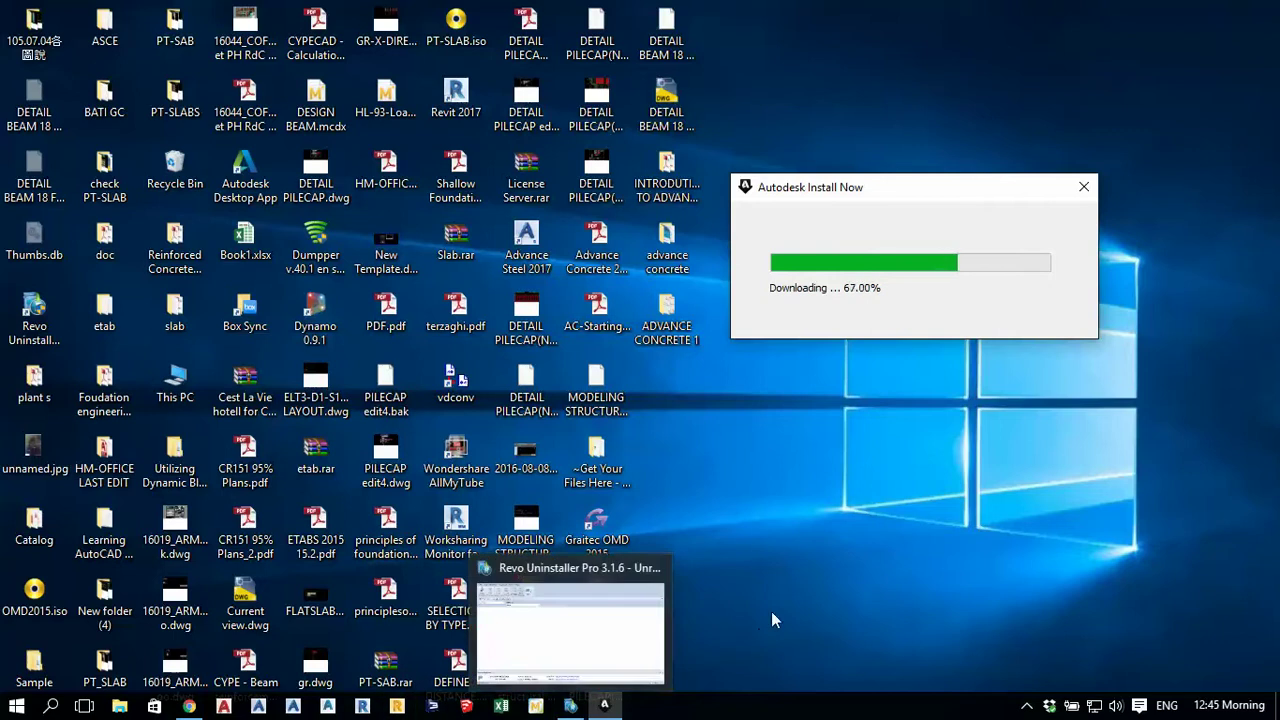
pyautogui.moveTo(822, 190); pyautogui.dragTo(782, 209)
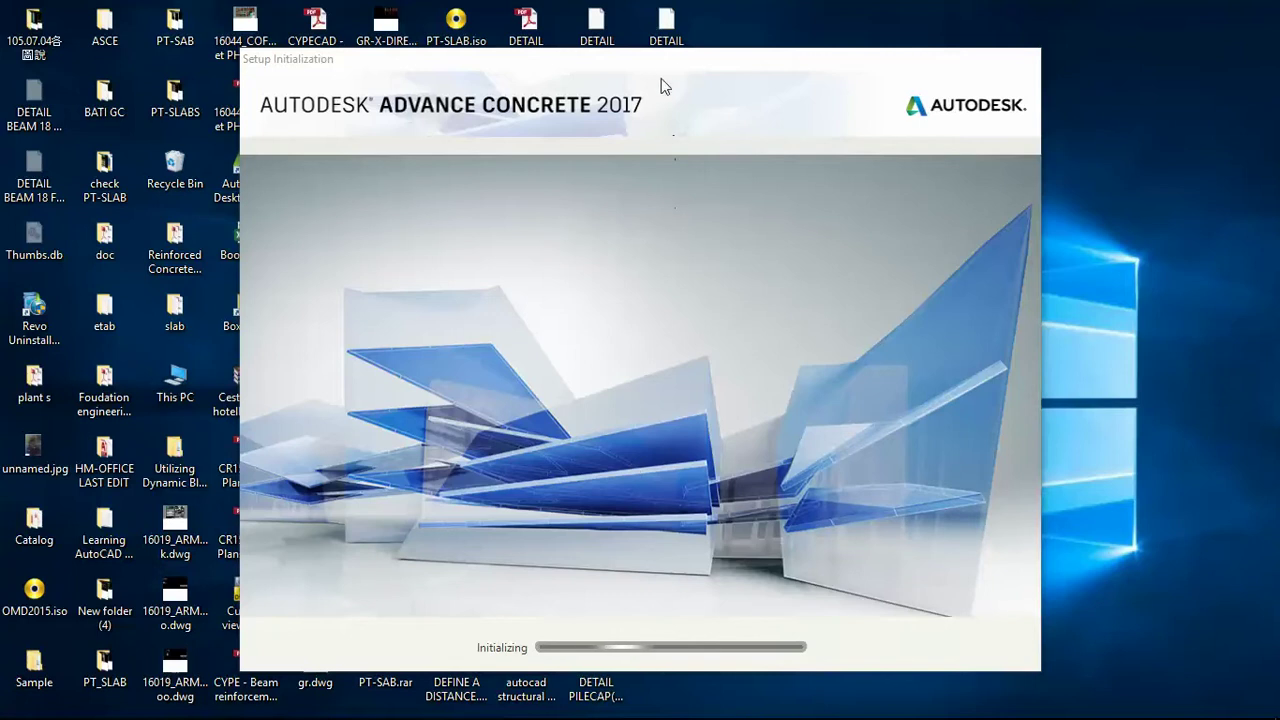
pyautogui.moveTo(660, 55); pyautogui.dragTo(659, 43)
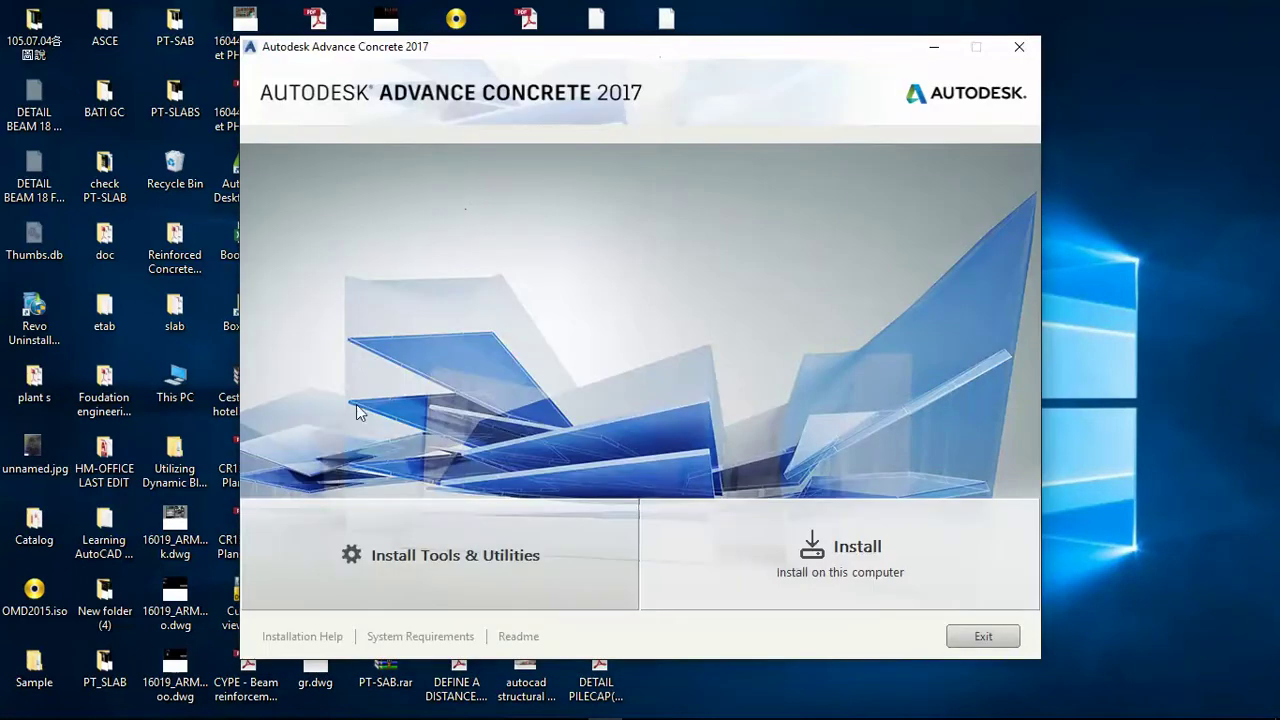
pyautogui.moveTo(540, 49); pyautogui.dragTo(548, 53)
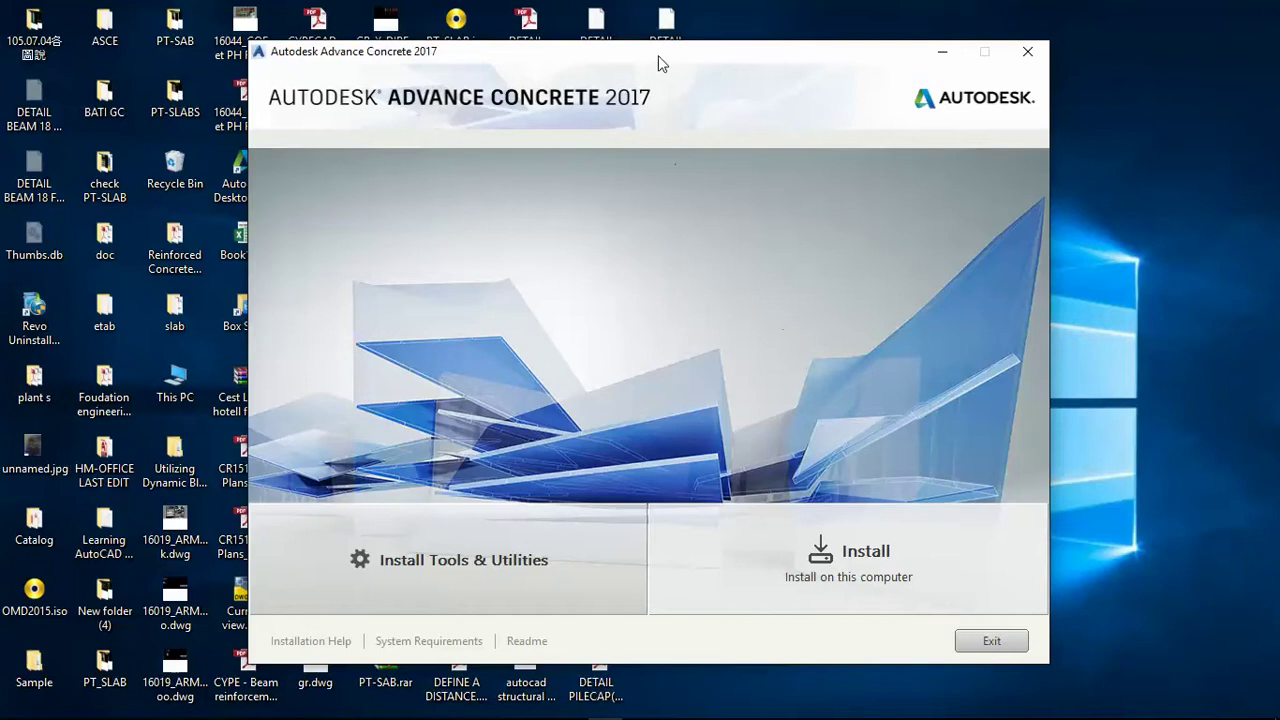
pyautogui.moveTo(657, 63); pyautogui.dragTo(717, 59)
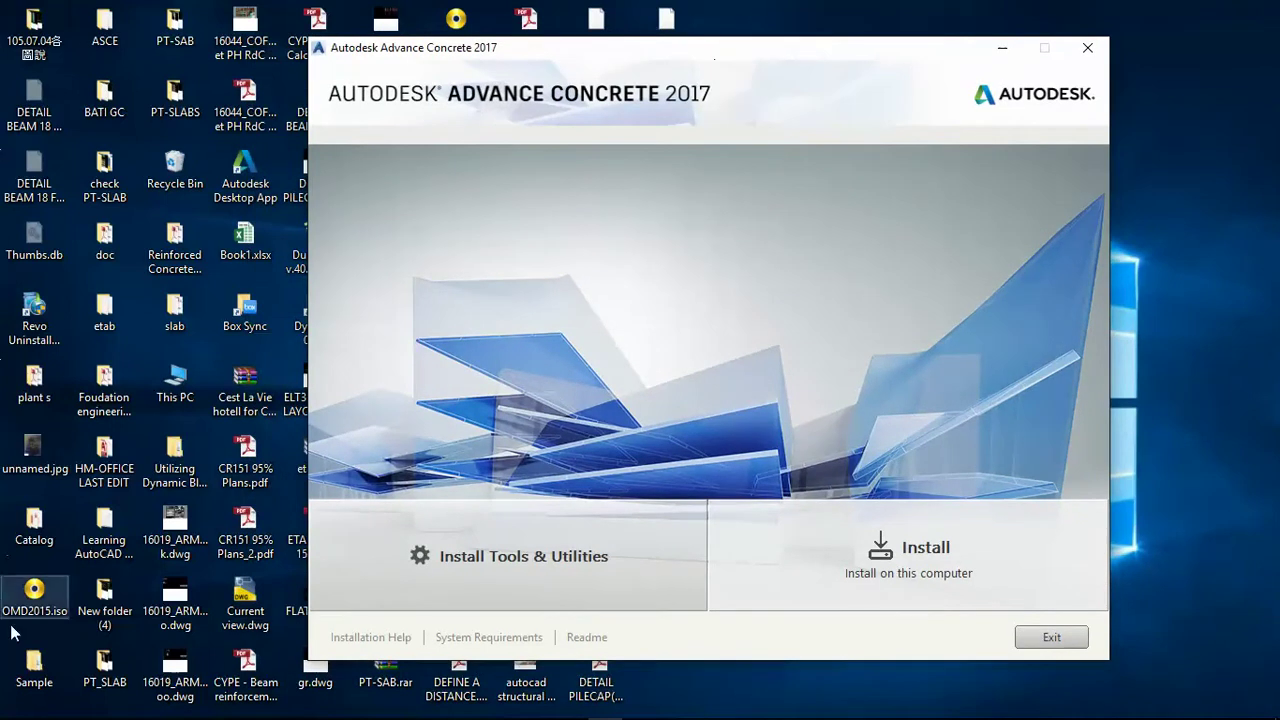
pyautogui.moveTo(38, 712)
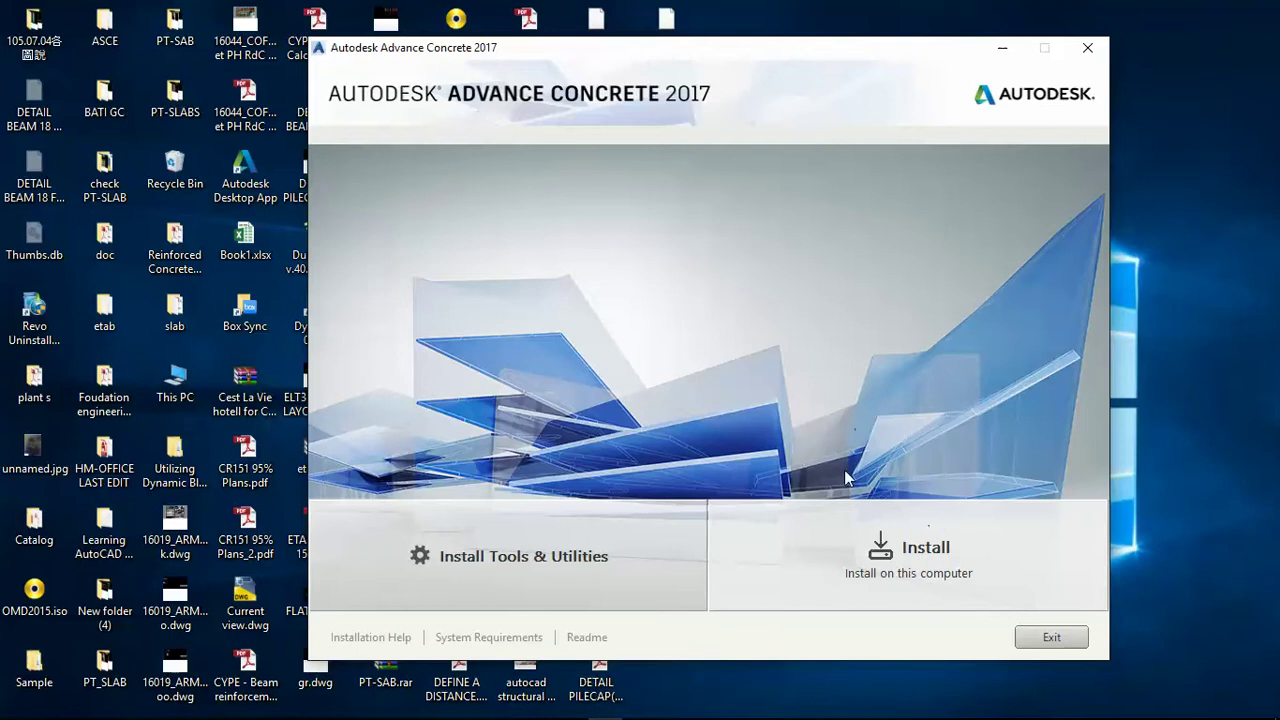
pyautogui.click(894, 571)
pyautogui.moveTo(737, 54); pyautogui.dragTo(726, 49)
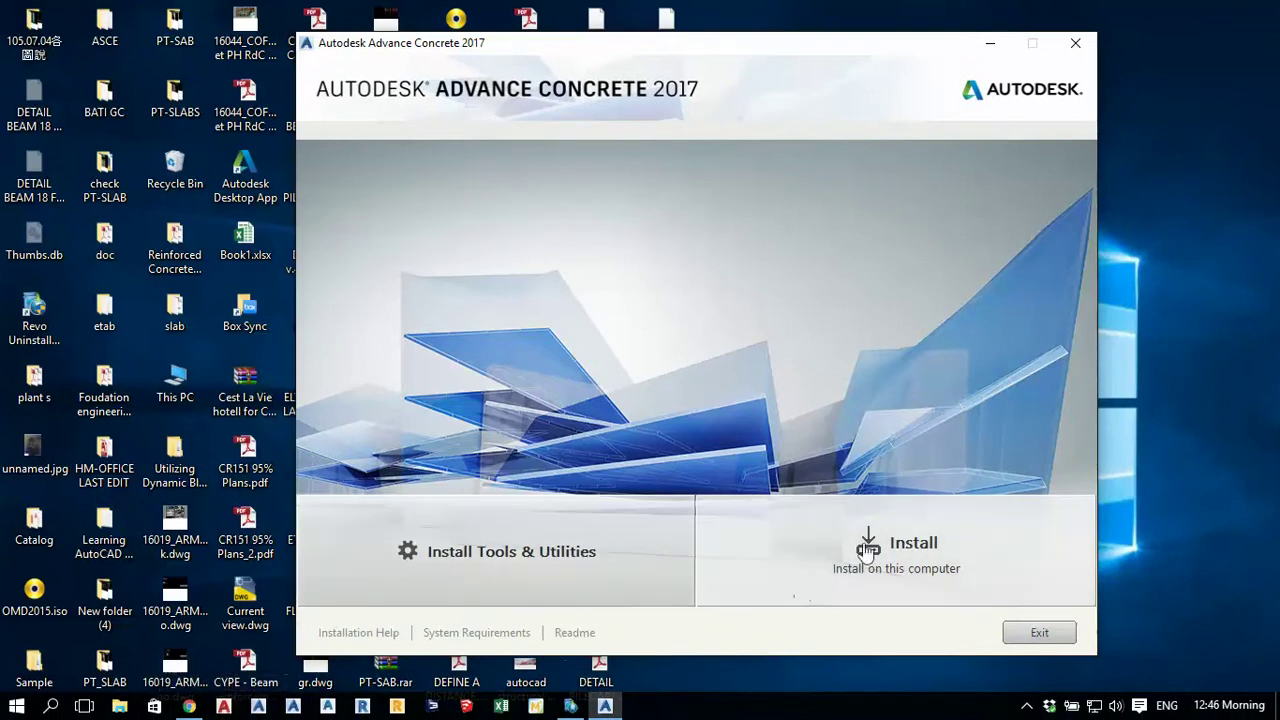
pyautogui.moveTo(755, 62); pyautogui.dragTo(718, 45)
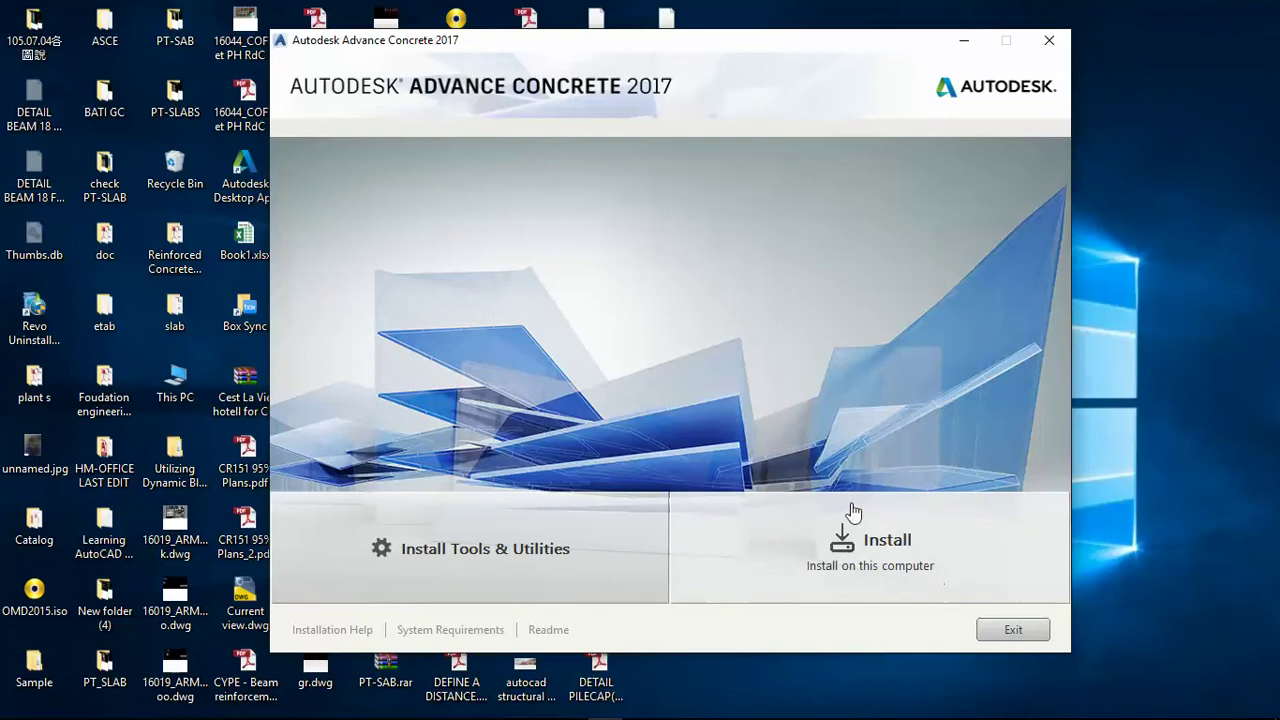
pyautogui.moveTo(751, 46); pyautogui.dragTo(730, 48)
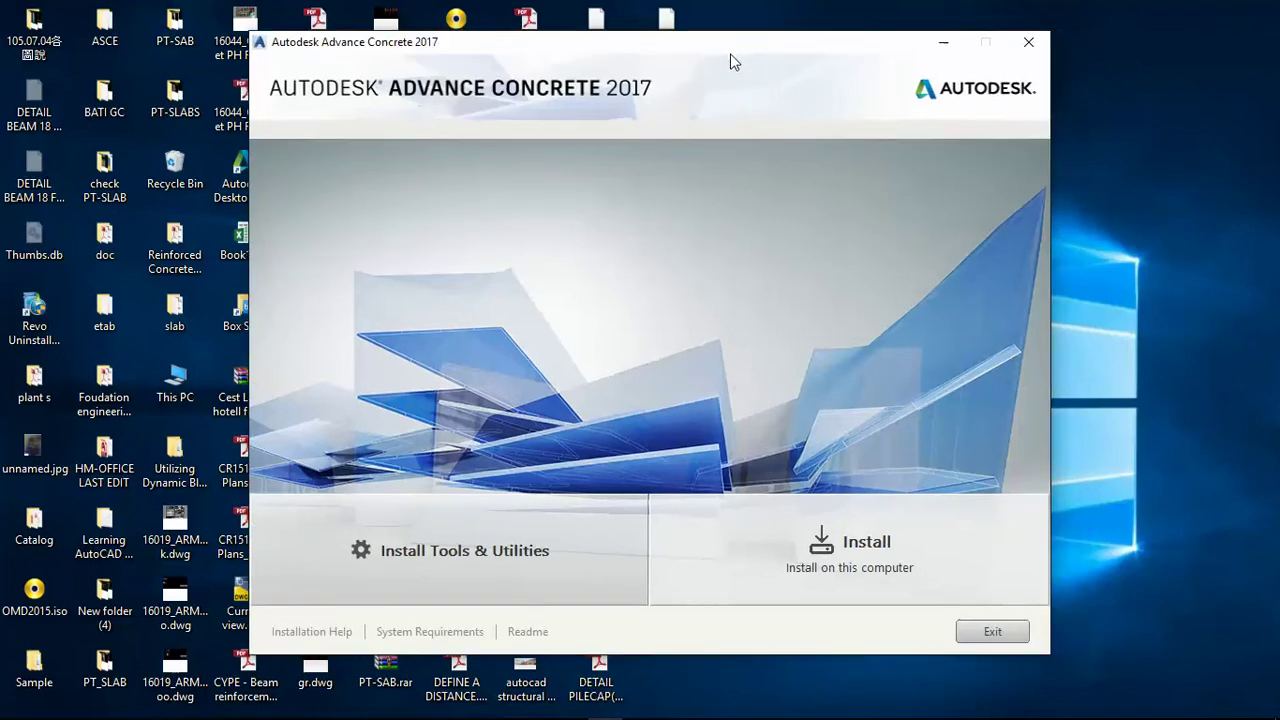